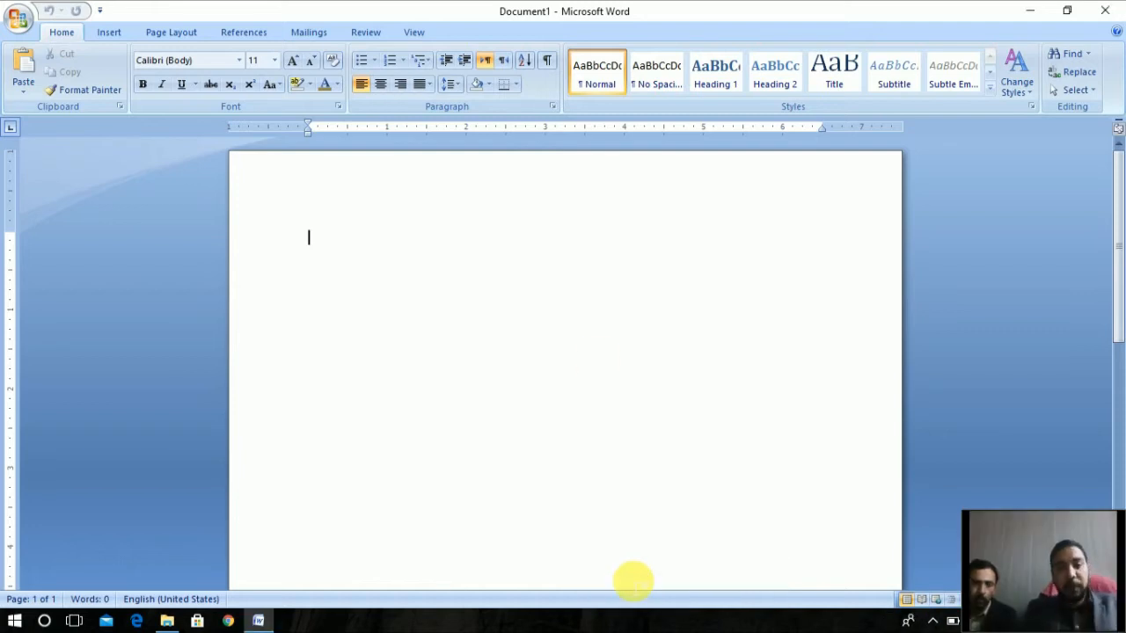
# Generate placeholder paragraphs in the blank document with =rand().
pyautogui.click(253, 33)
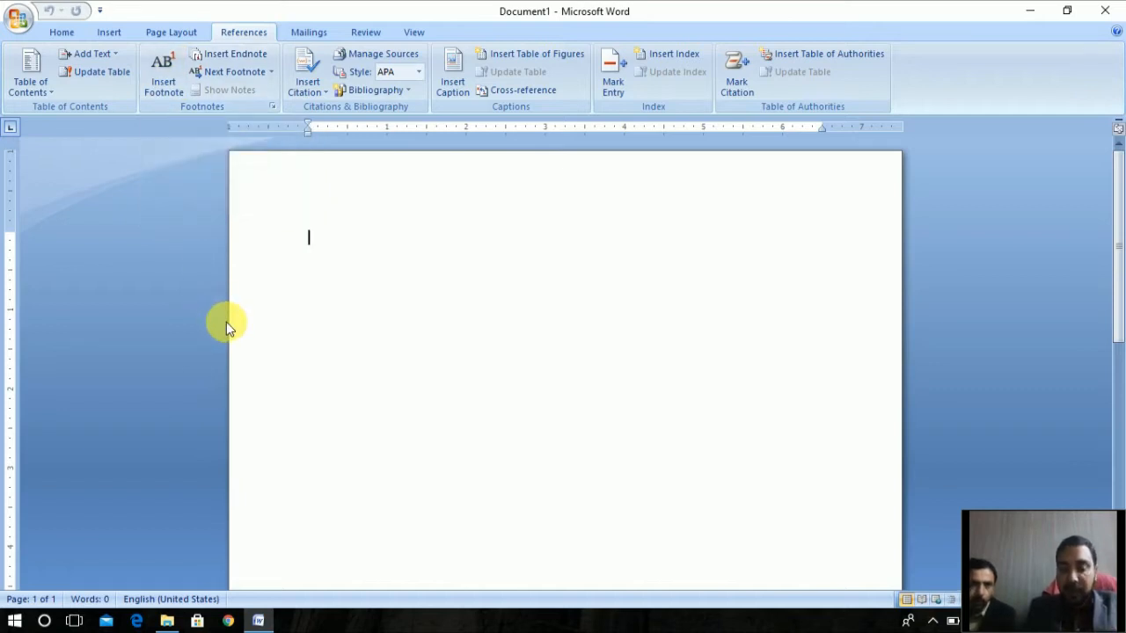
pyautogui.write('=rand')
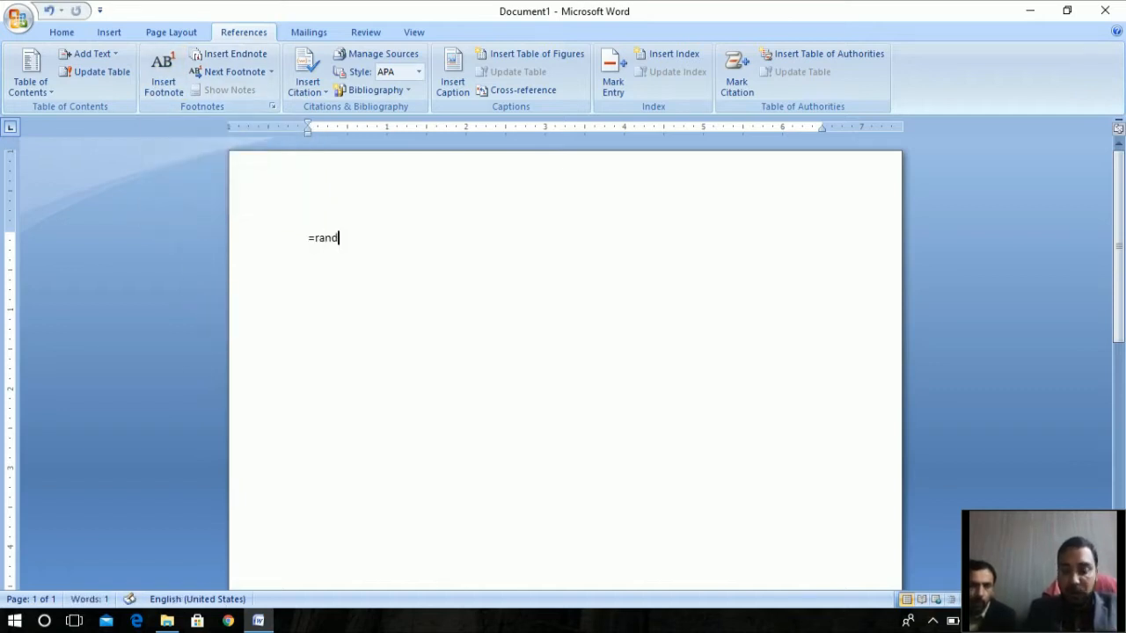
pyautogui.write('()')
pyautogui.press('Return')
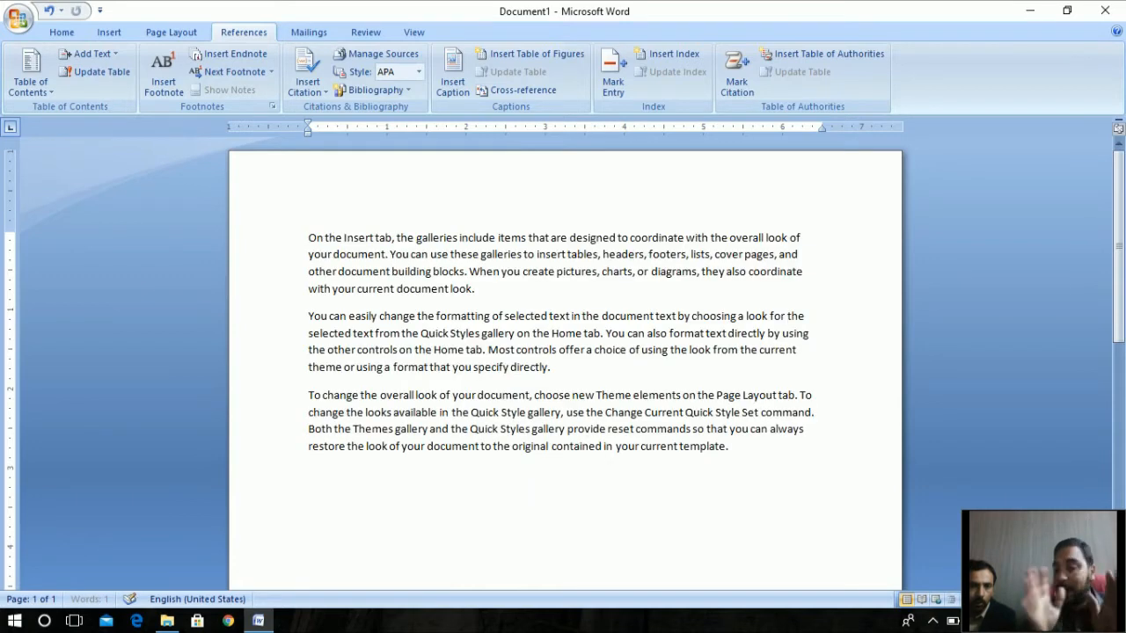
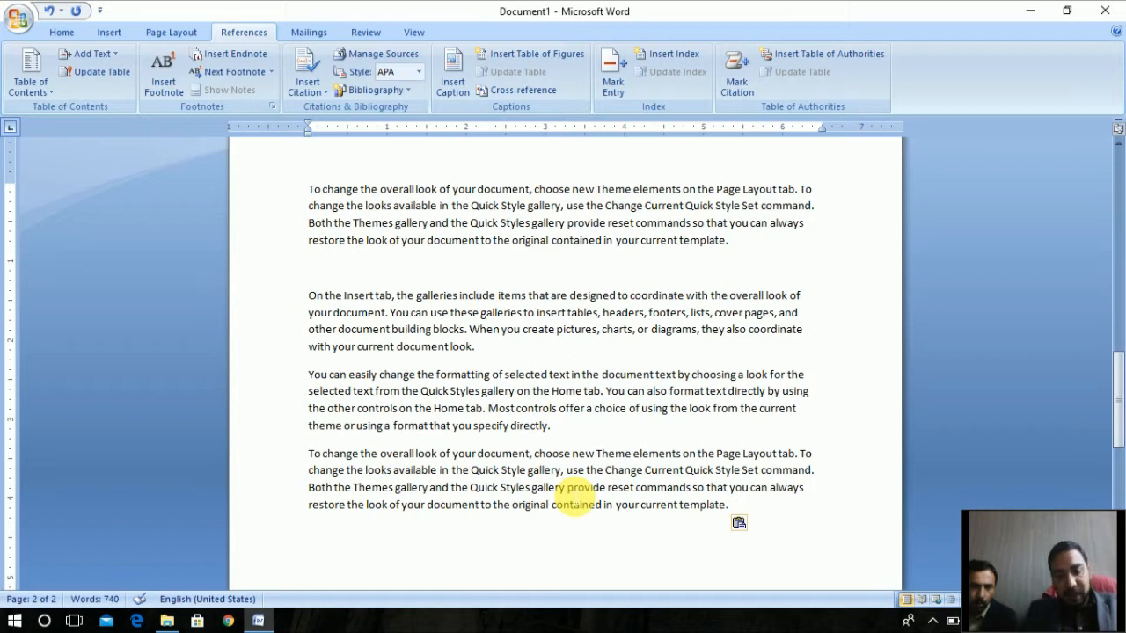
# Insert a footnote after "document" in the second paragraph with the text "askjkasjfklsajfiowujfksjksd".
pyautogui.moveTo(1118, 414); pyautogui.dragTo(1121, 206)
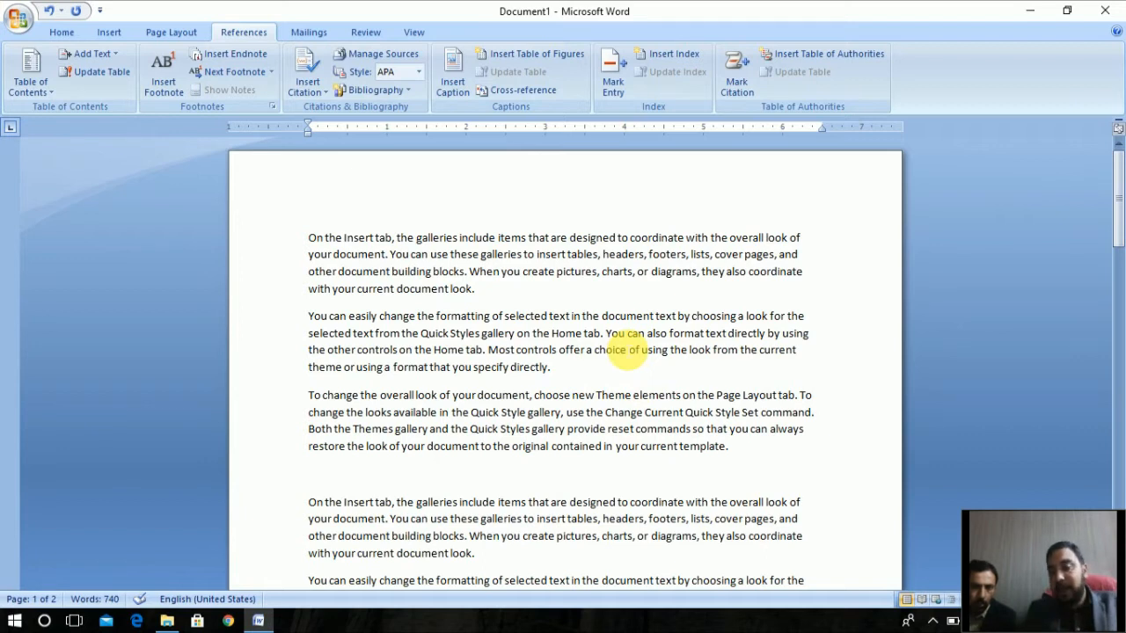
pyautogui.click(655, 317)
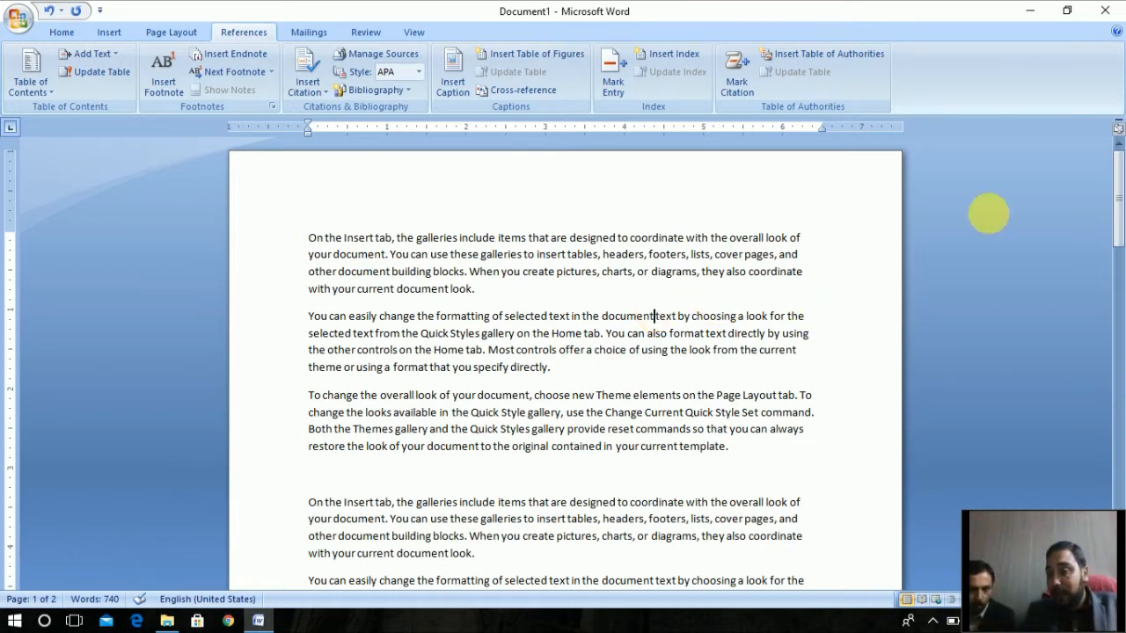
pyautogui.moveTo(1119, 189); pyautogui.dragTo(1118, 324)
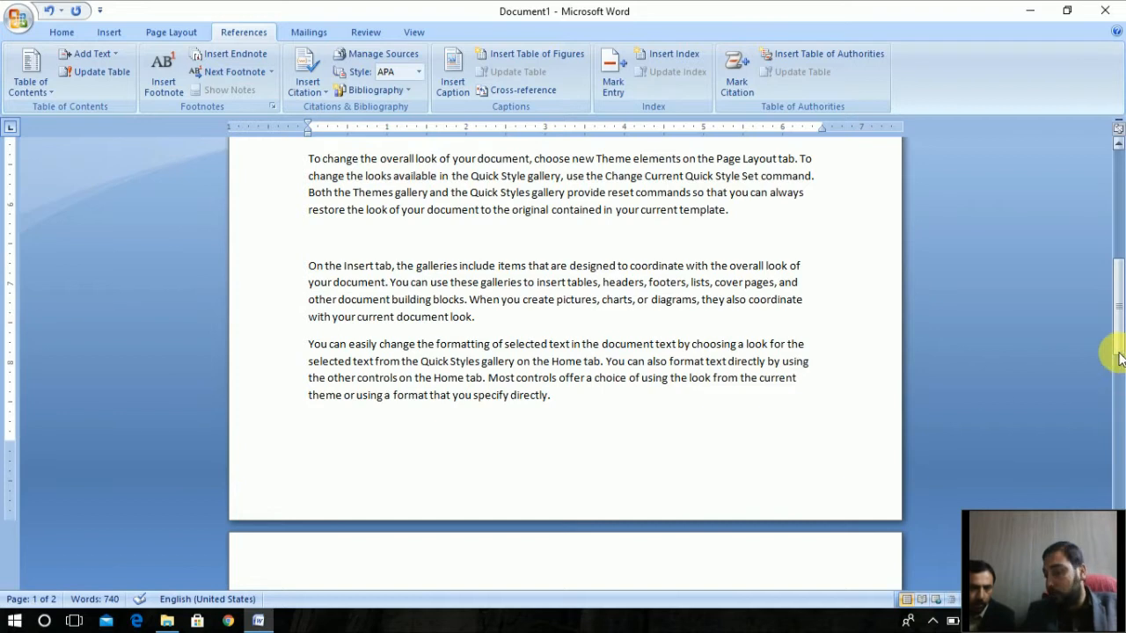
pyautogui.moveTo(1117, 350); pyautogui.dragTo(1117, 243)
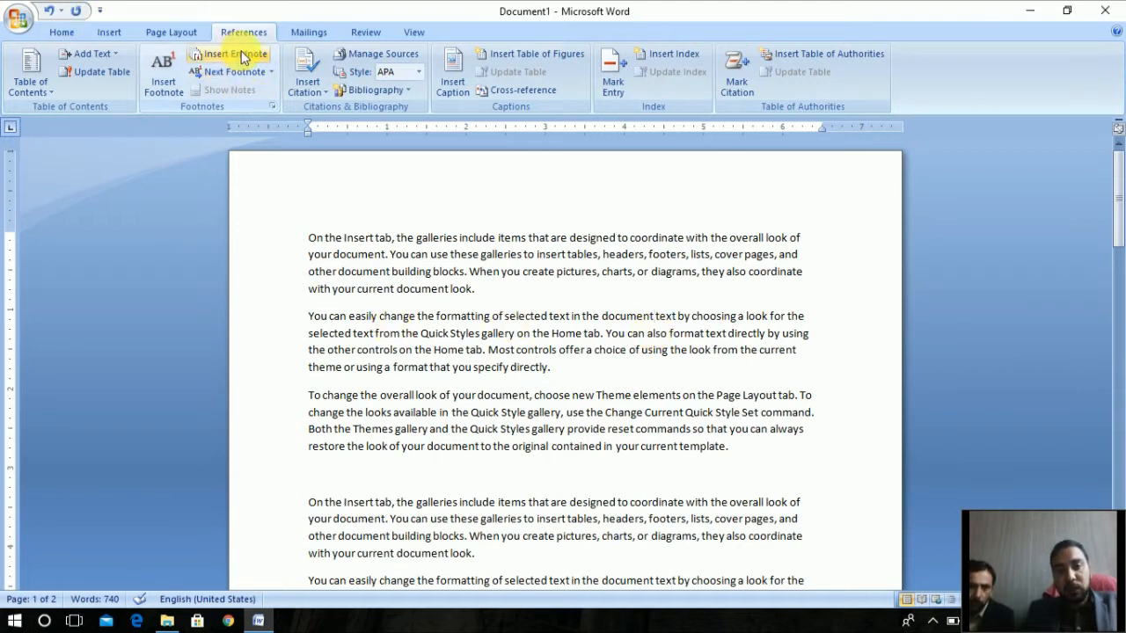
pyautogui.click(161, 85)
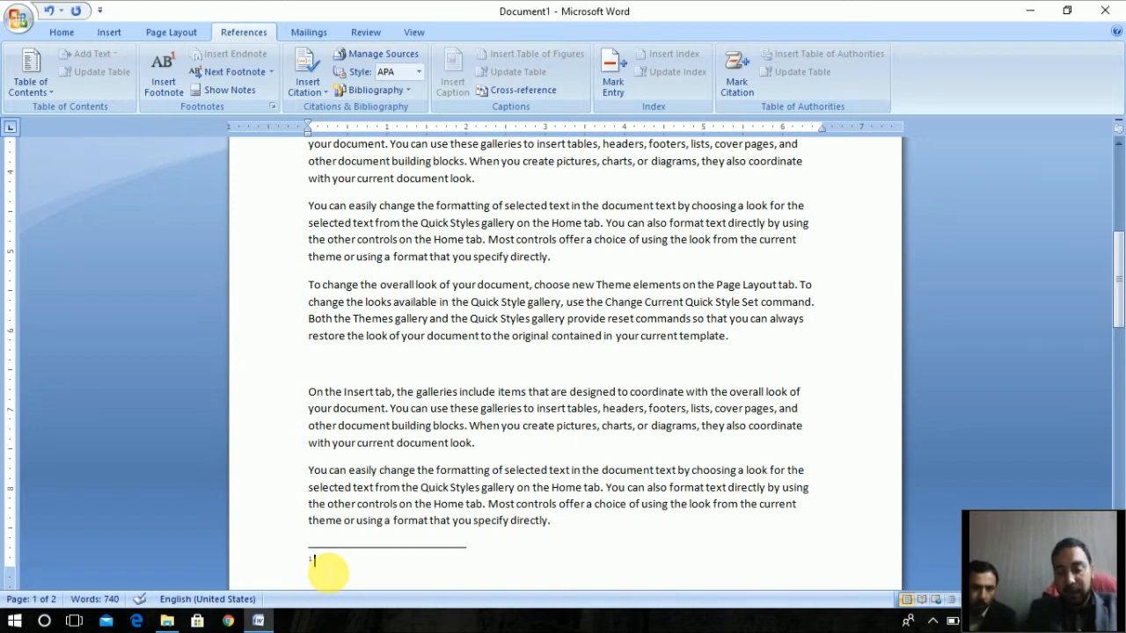
pyautogui.write('askjkasjfklsajfiowujfksjksd')
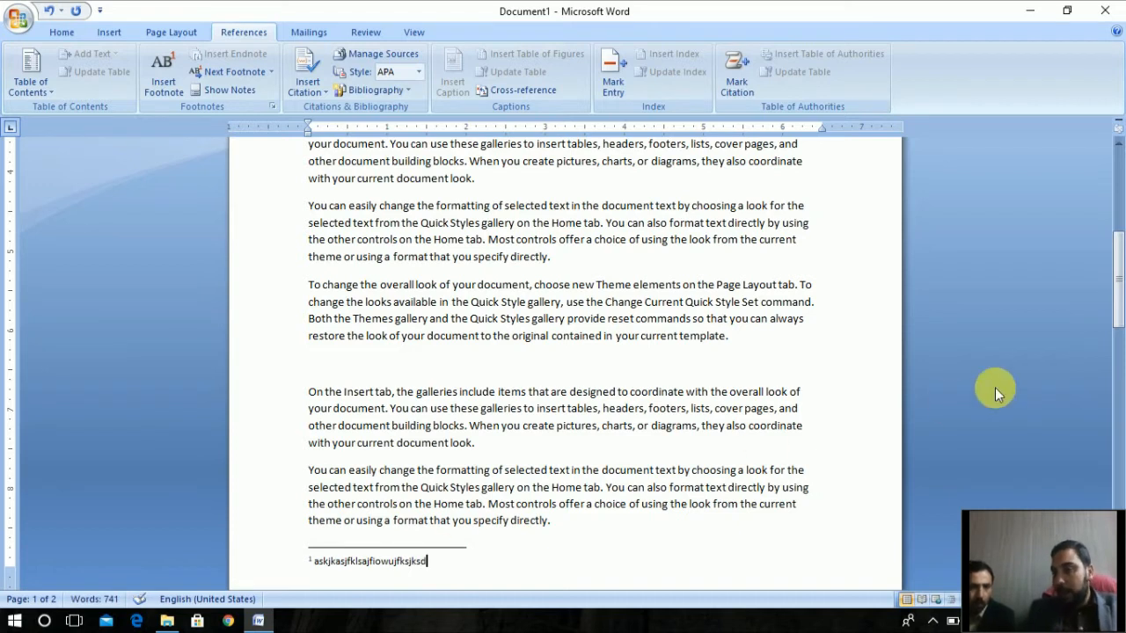
# Insert another footnote after "Theme elements" in the third paragraph with the text "kljfkslajfklsjfsklfjkdsl".
pyautogui.moveTo(1110, 294); pyautogui.dragTo(1120, 207)
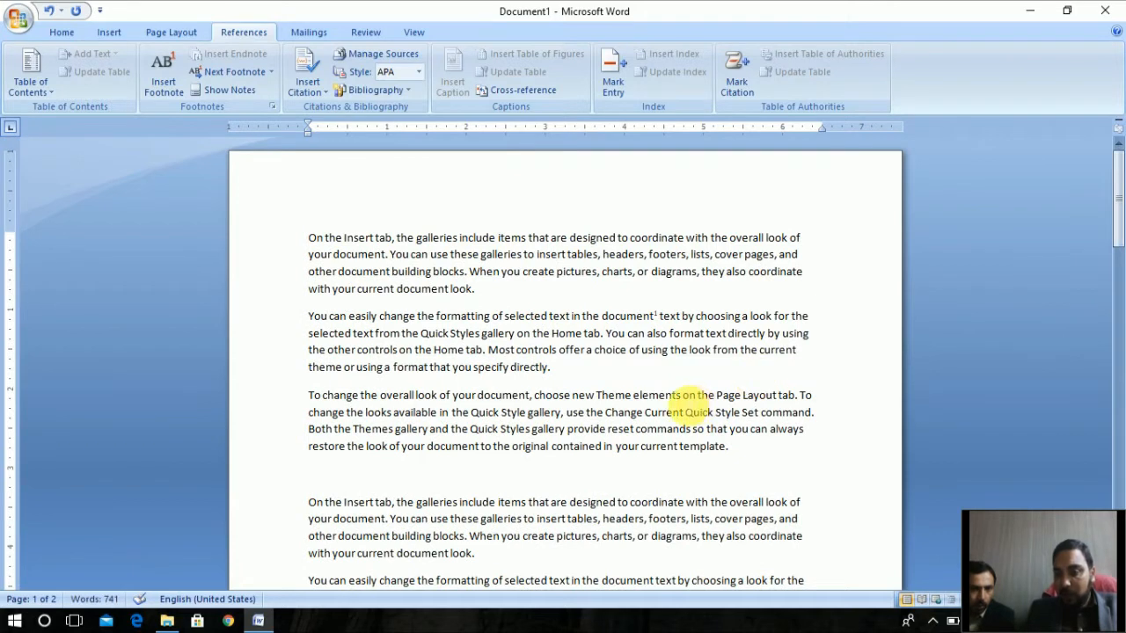
pyautogui.click(683, 397)
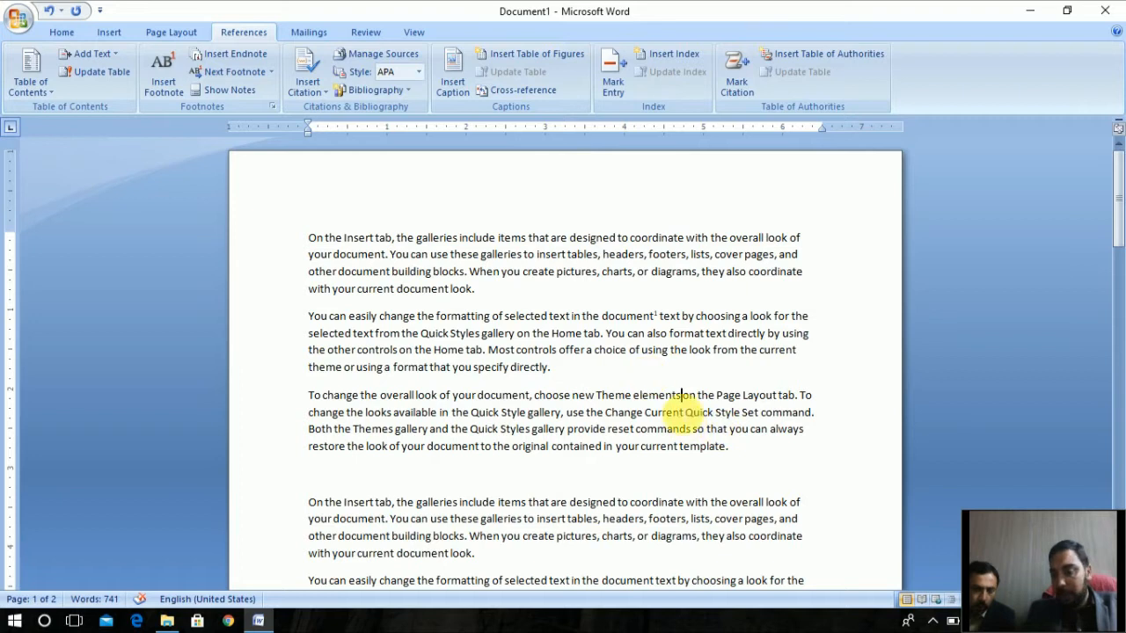
pyautogui.click(172, 96)
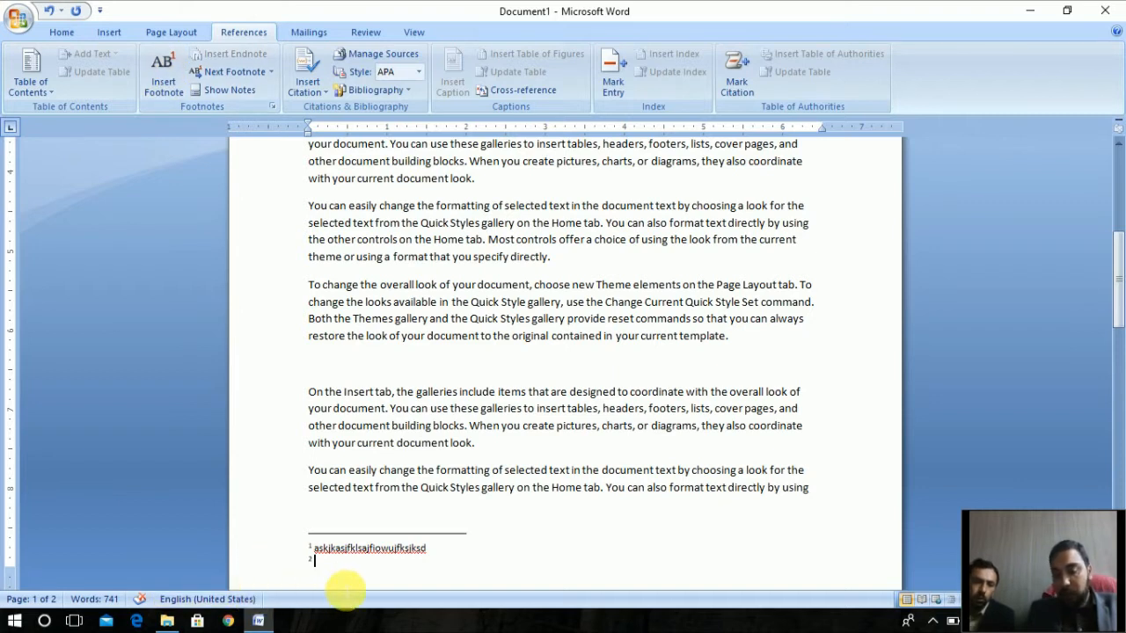
pyautogui.write('kljfkslajfklsjfsklfjkdsl')
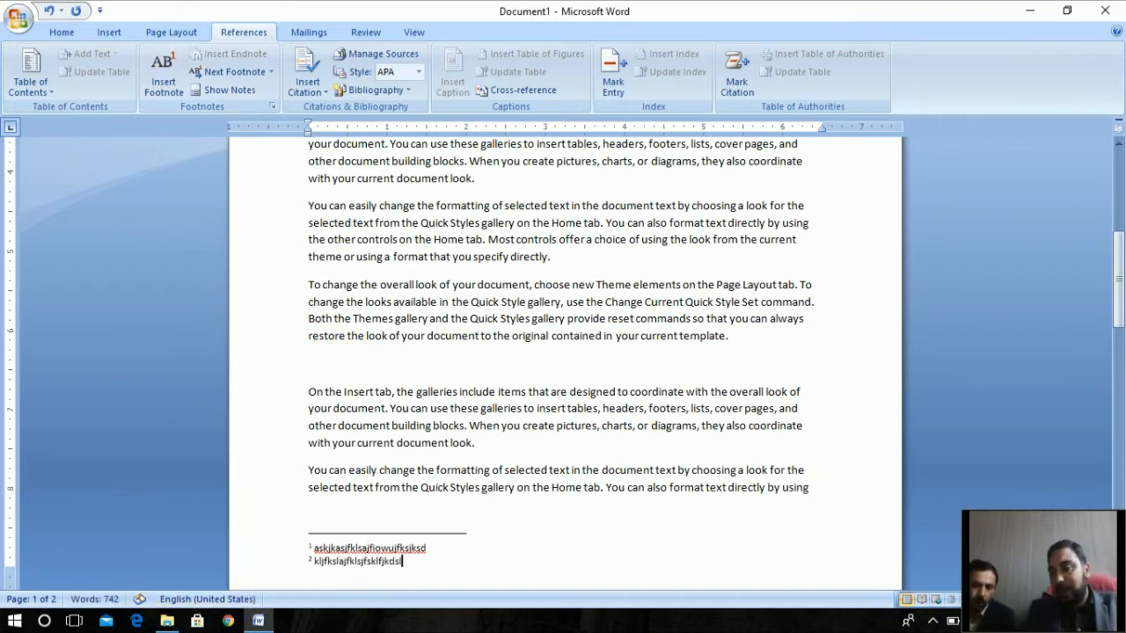
# Examine the footnote reference marks after "document" and "elements" and preview their note text.
pyautogui.moveTo(1118, 297); pyautogui.dragTo(1100, 202)
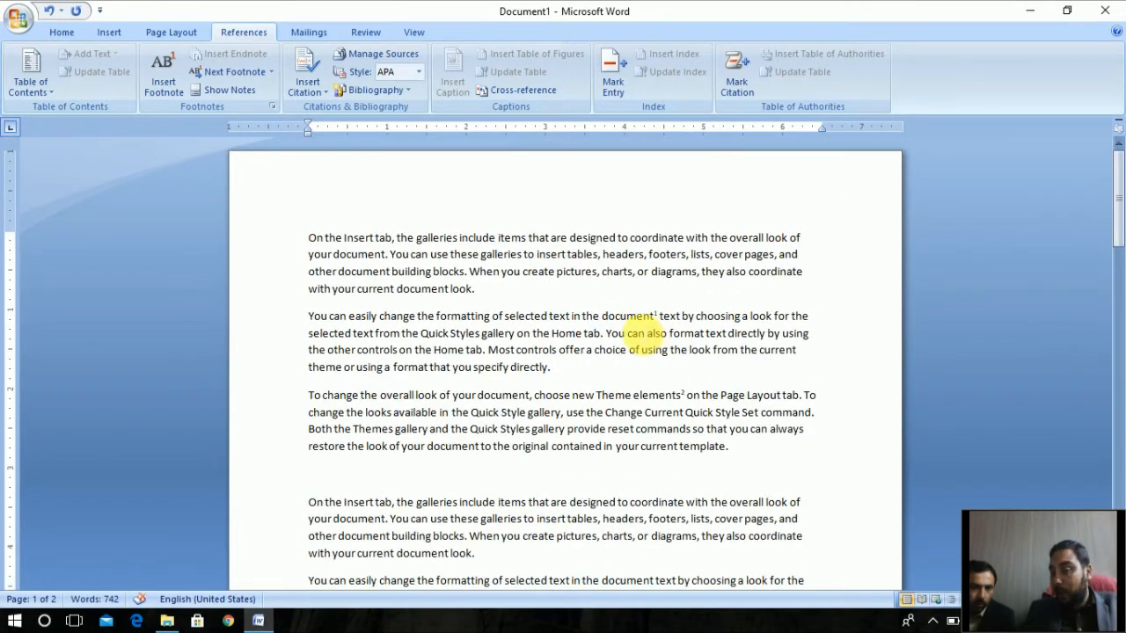
pyautogui.moveTo(652, 333)
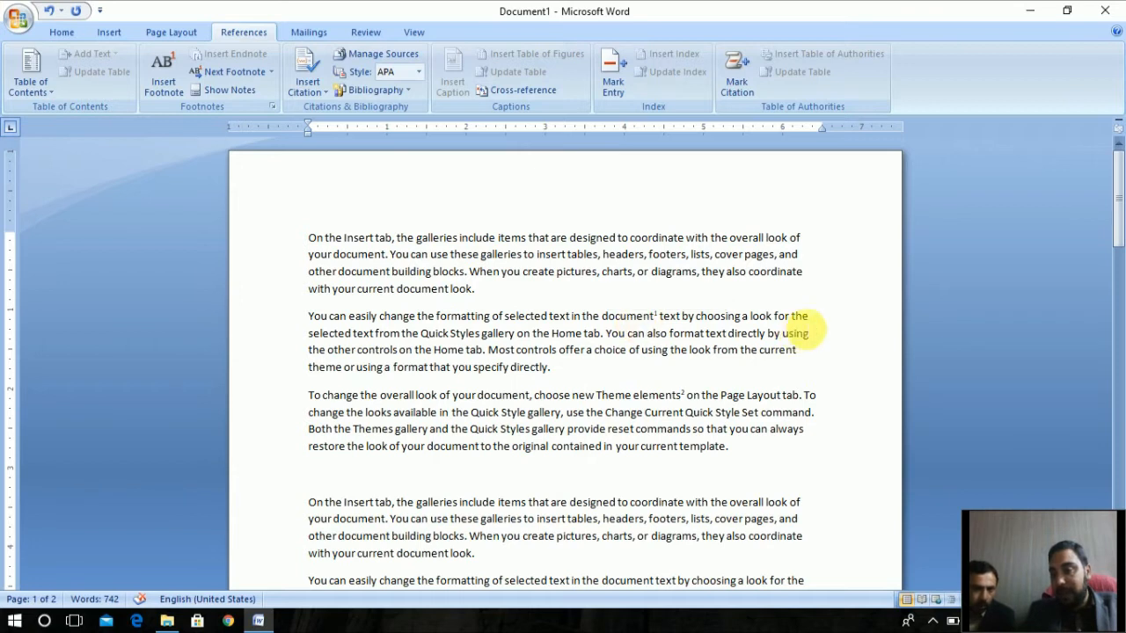
pyautogui.moveTo(1120, 215)
pyautogui.mouseDown()
pyautogui.moveTo(1116, 306)
pyautogui.moveTo(1115, 234)
pyautogui.mouseUp()
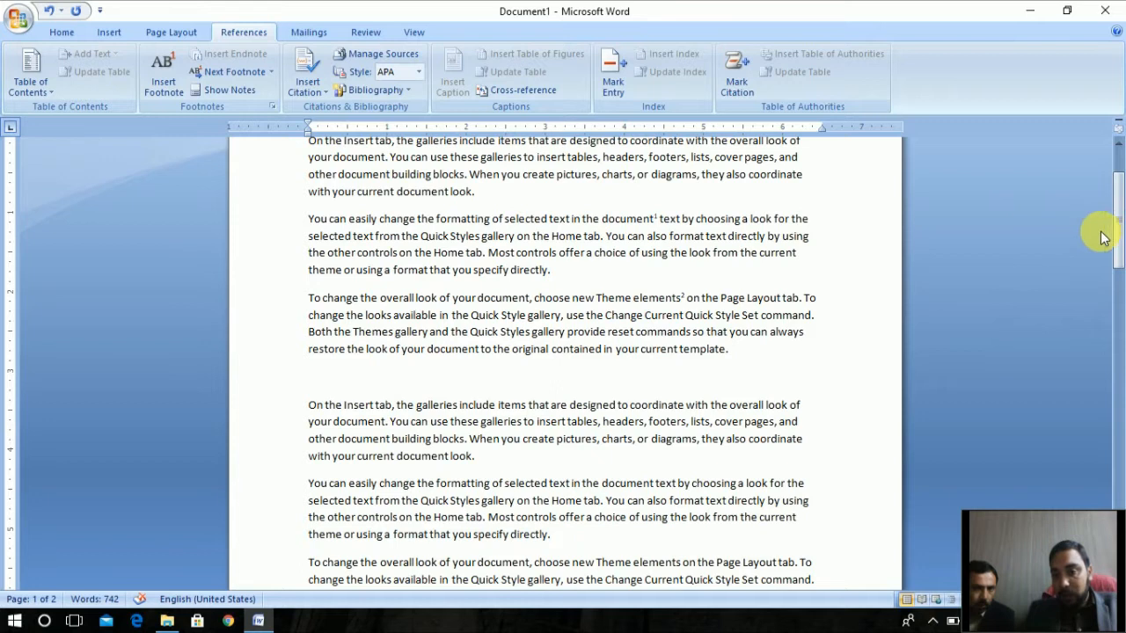
pyautogui.moveTo(683, 300)
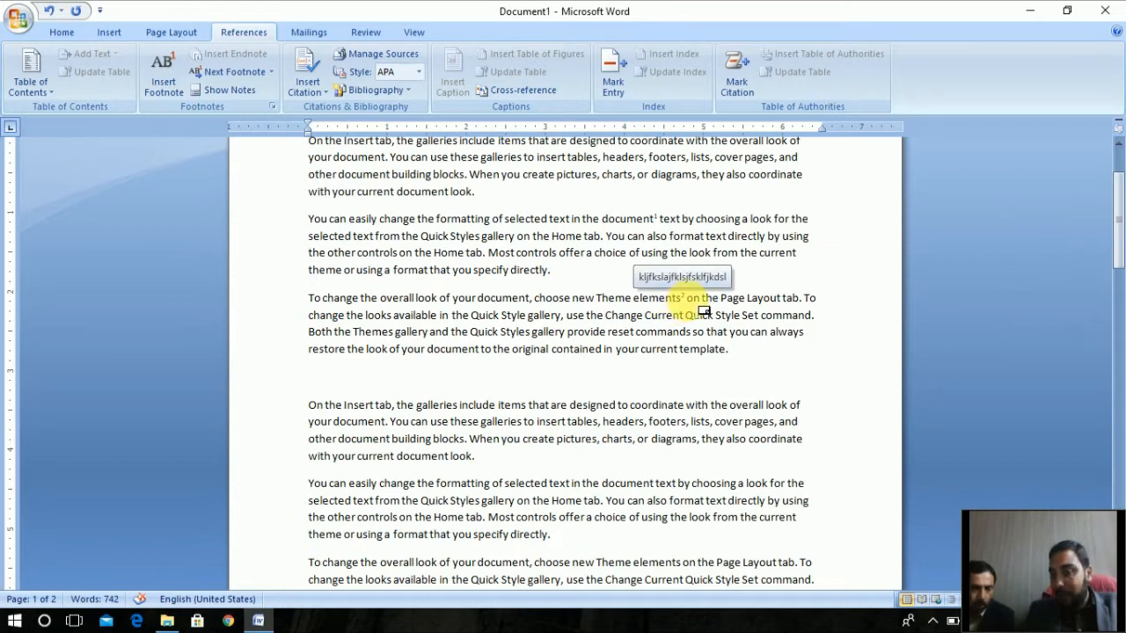
pyautogui.moveTo(1117, 236)
pyautogui.mouseDown()
pyautogui.moveTo(1122, 304)
pyautogui.moveTo(1122, 229)
pyautogui.mouseUp()
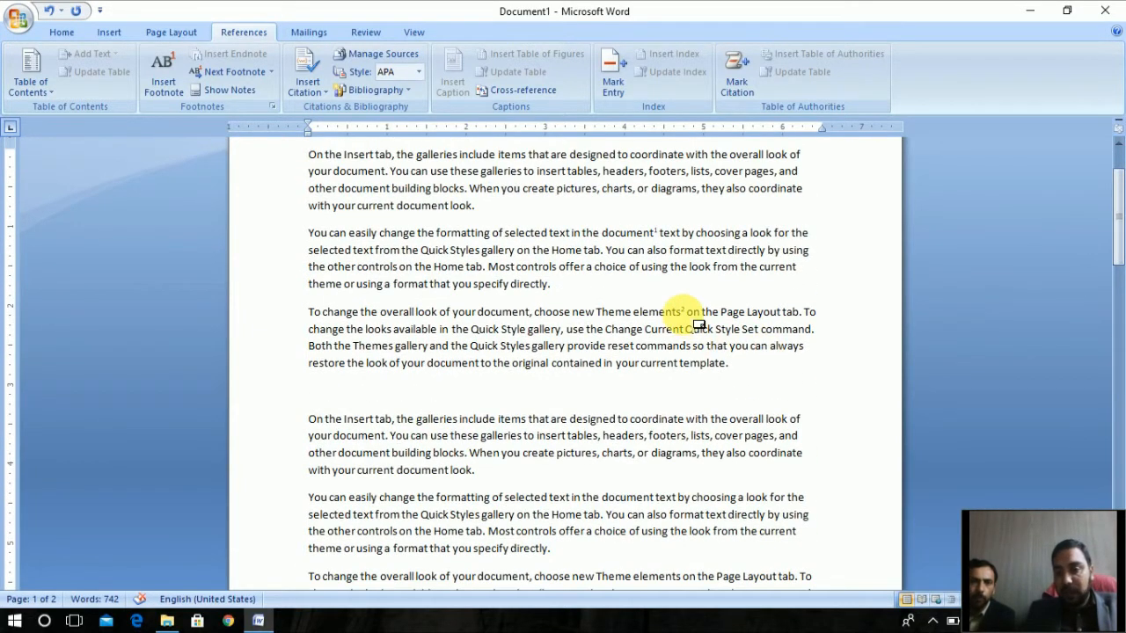
pyautogui.moveTo(695, 325)
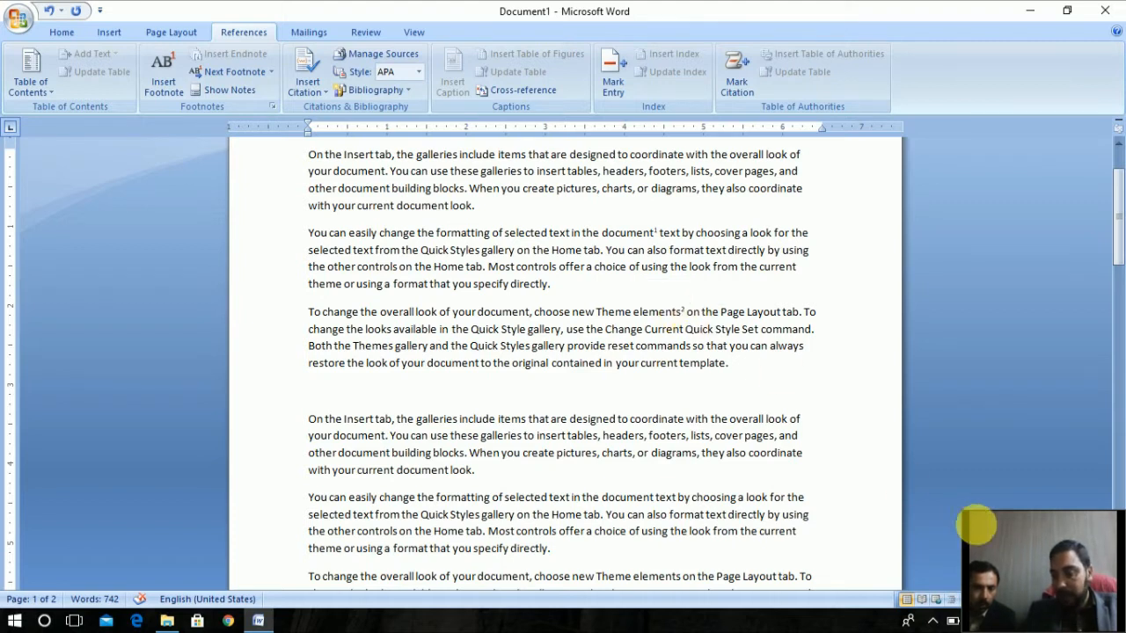
pyautogui.moveTo(1061, 550); pyautogui.dragTo(1061, 515)
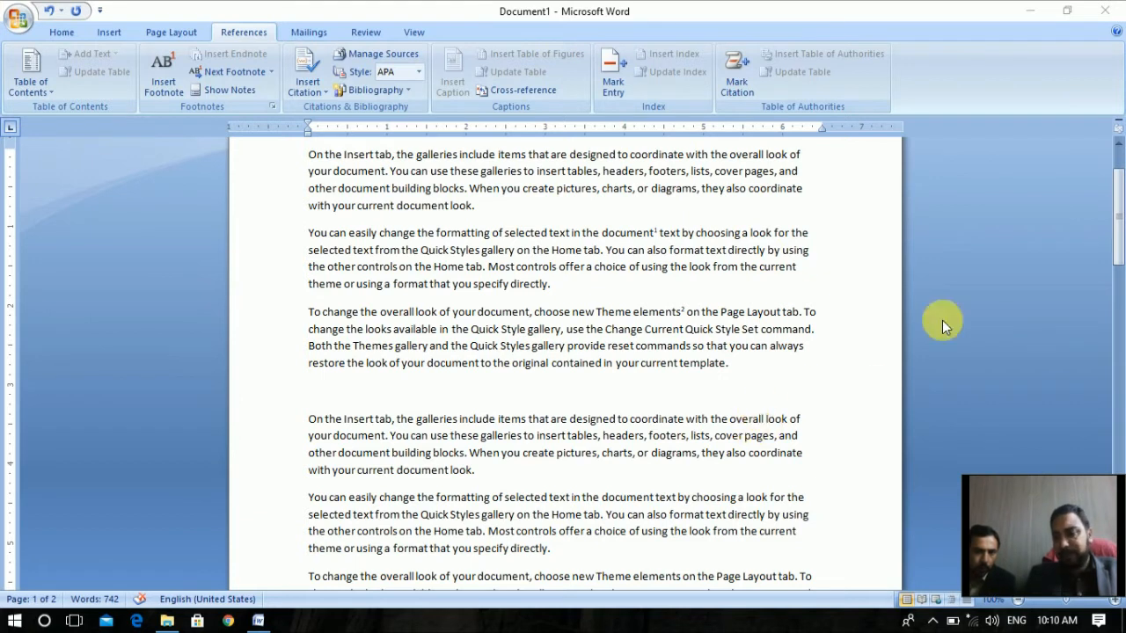
pyautogui.moveTo(1118, 219); pyautogui.dragTo(1115, 176)
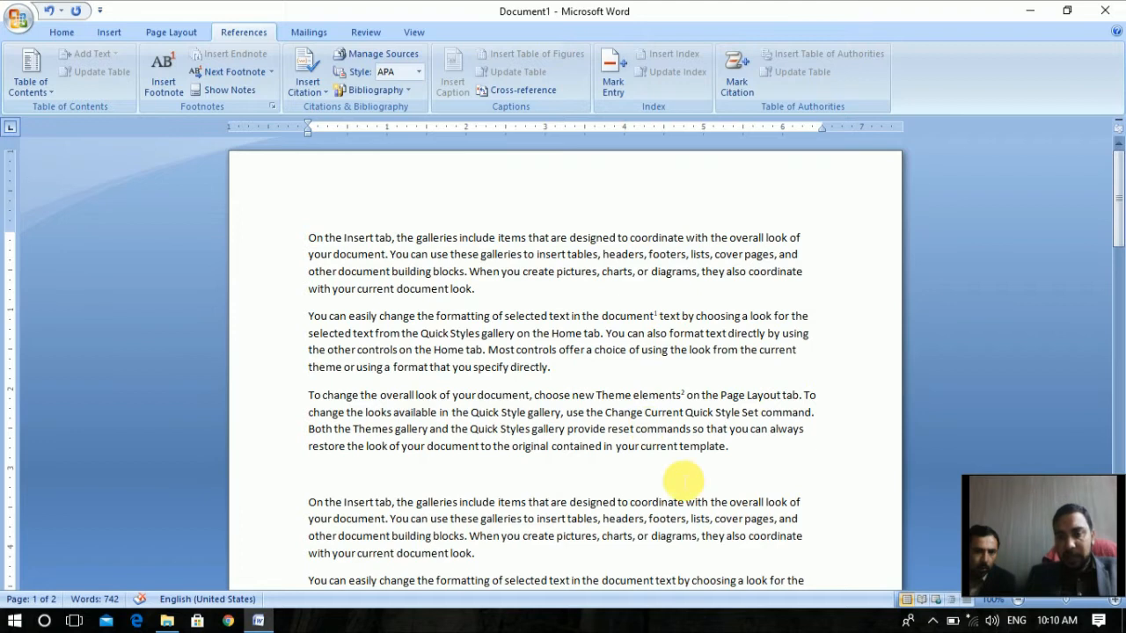
pyautogui.moveTo(1121, 220); pyautogui.dragTo(1117, 459)
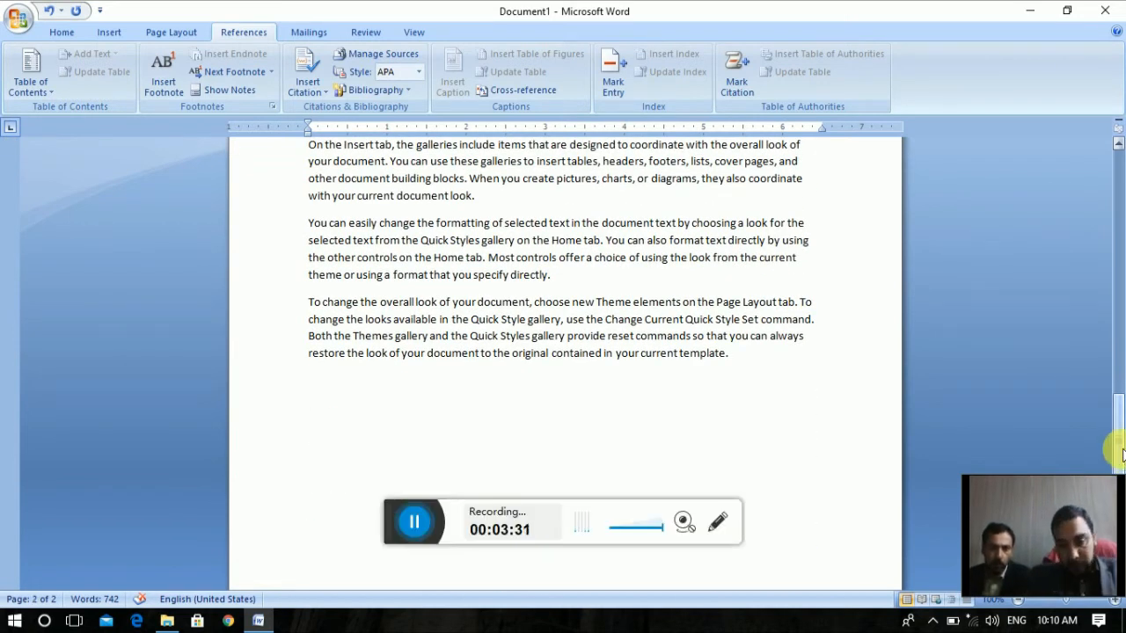
pyautogui.click(410, 526)
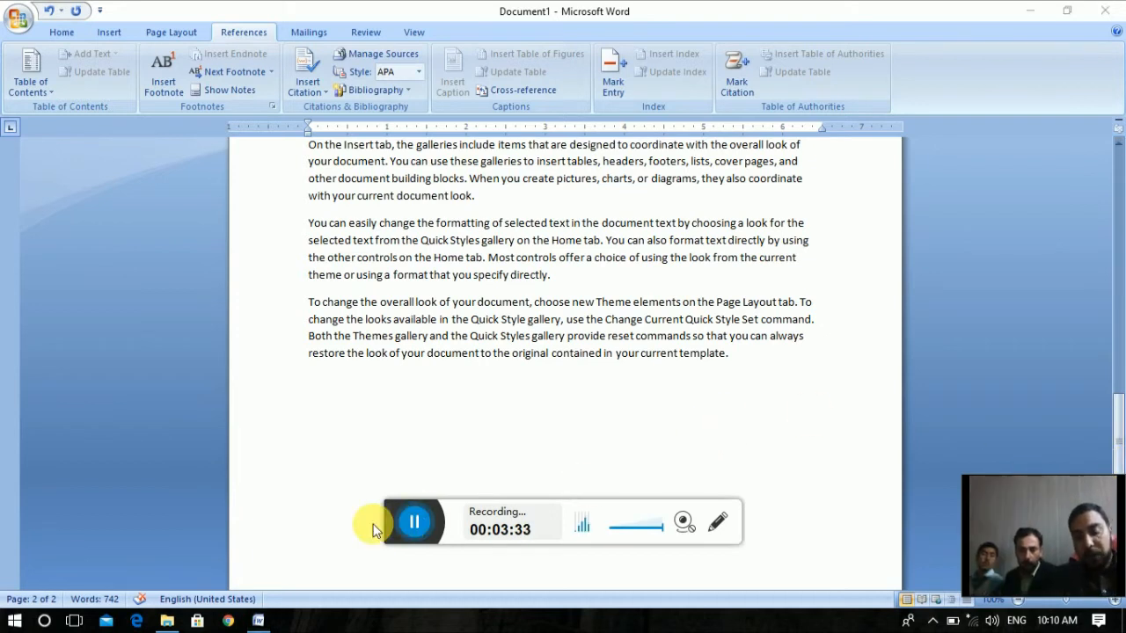
pyautogui.click(378, 530)
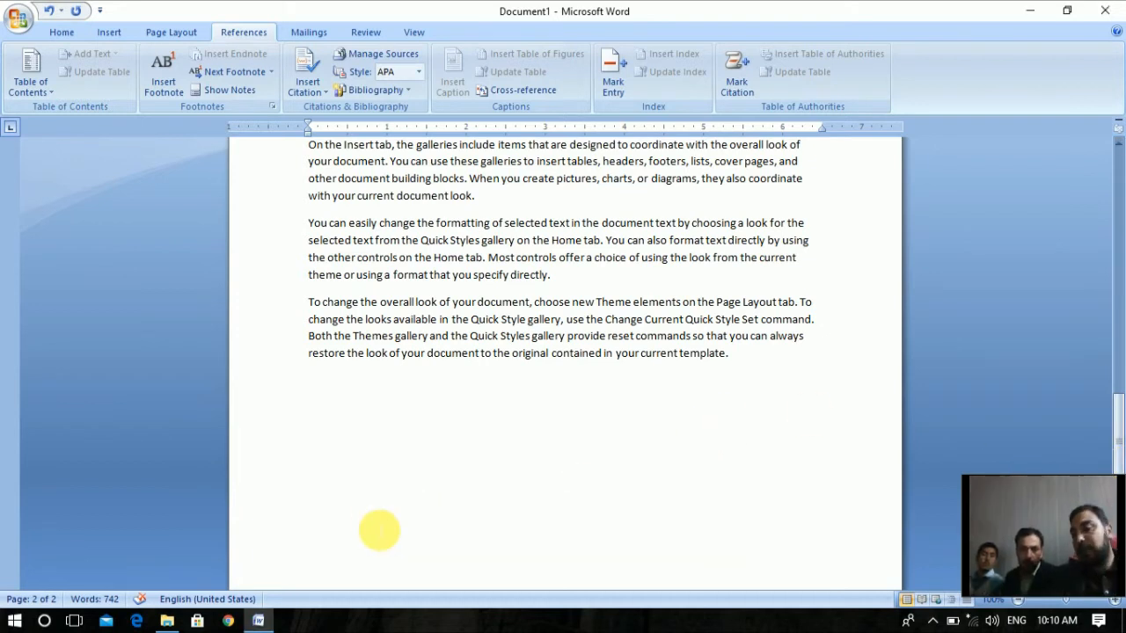
# Insert an endnote in the document's first paragraph with the text "fghfghfghfghfghf".
pyautogui.moveTo(1121, 457); pyautogui.dragTo(1119, 180)
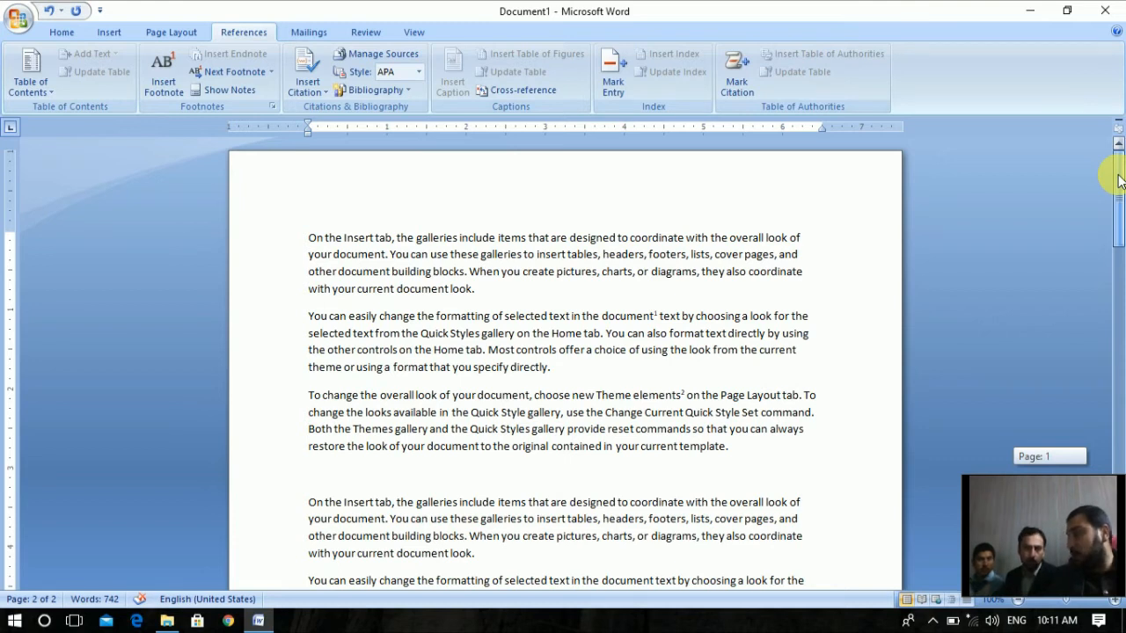
pyautogui.moveTo(1119, 181); pyautogui.dragTo(1119, 180)
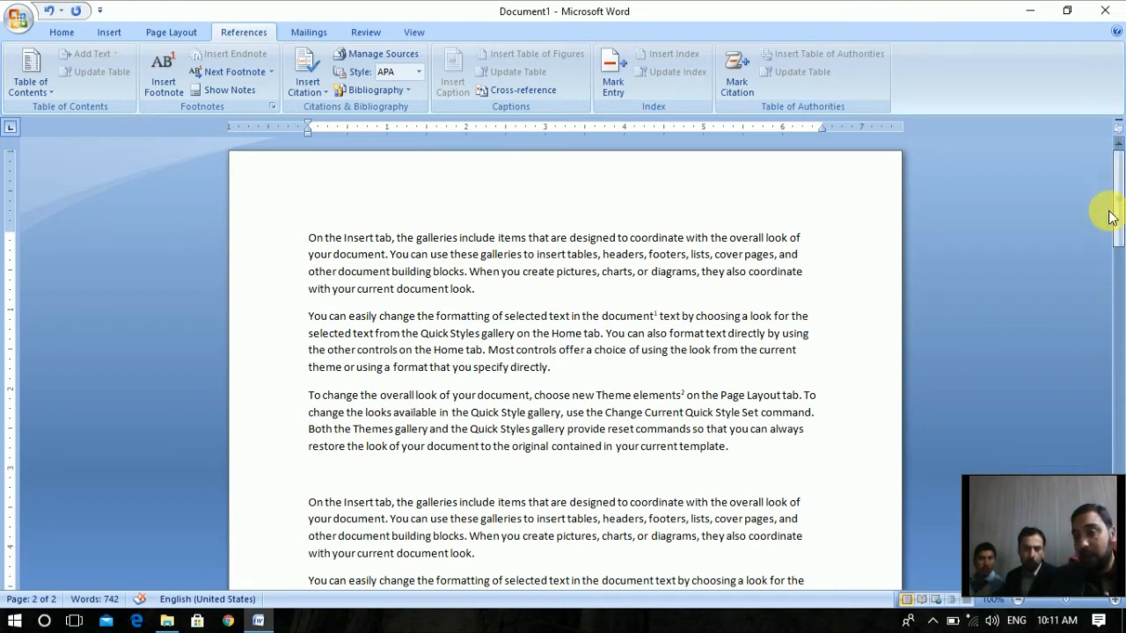
pyautogui.click(621, 247)
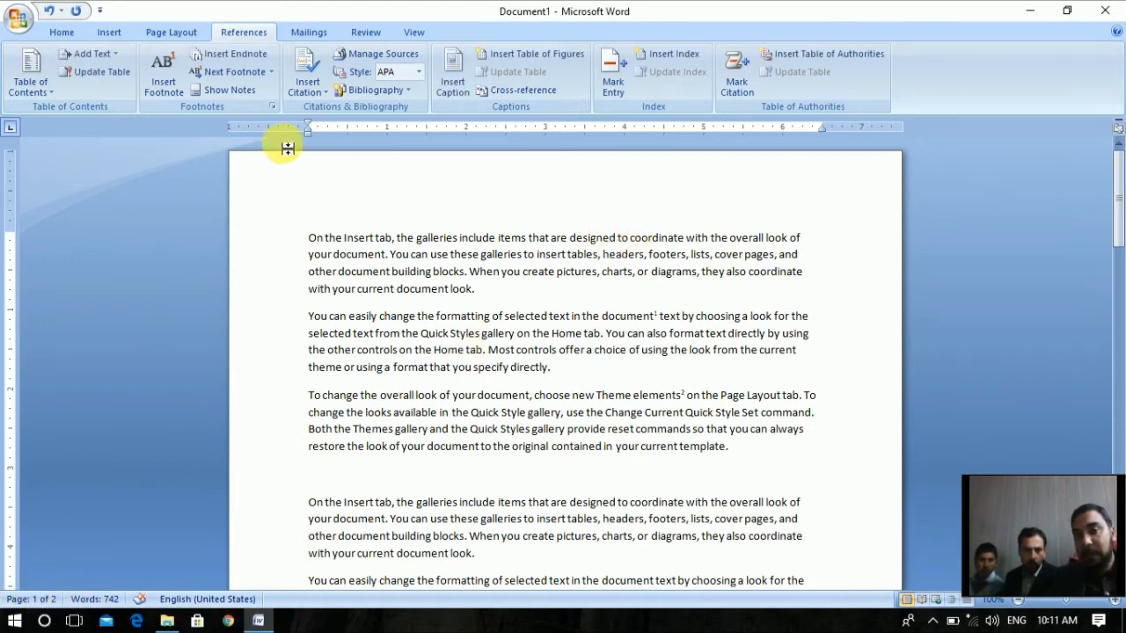
pyautogui.click(233, 56)
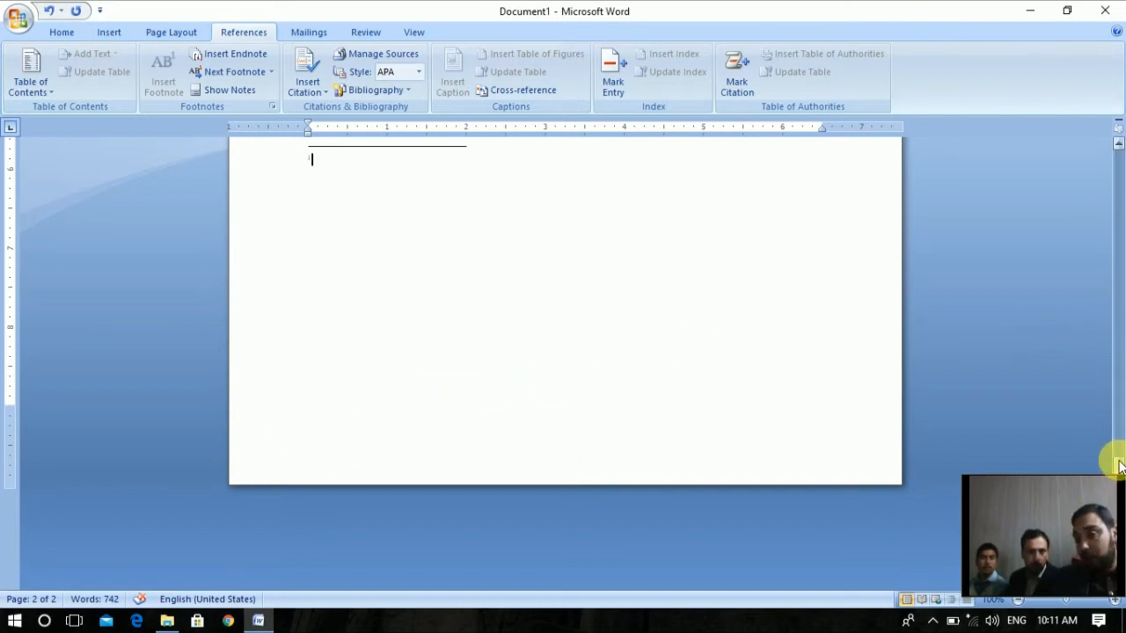
pyautogui.moveTo(1117, 466); pyautogui.dragTo(1117, 438)
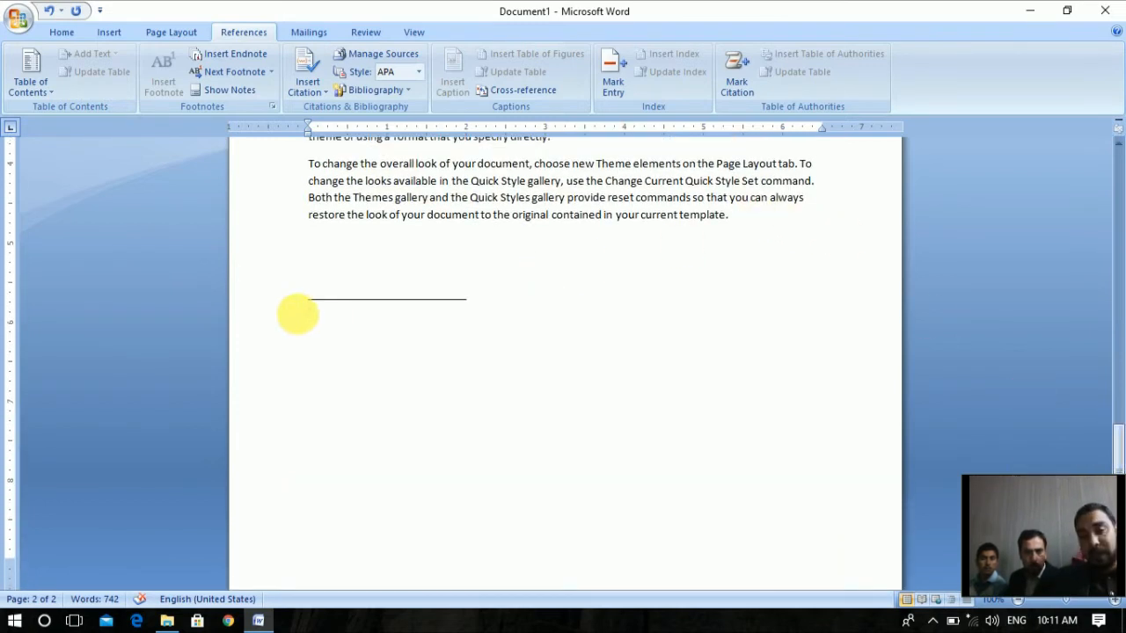
pyautogui.write('fghfghfghfghf')
# Insert a second endnote near "look from" in the first line of page 2 with the text "degfdfgdfgdfgd".
pyautogui.moveTo(1118, 433); pyautogui.dragTo(1115, 378)
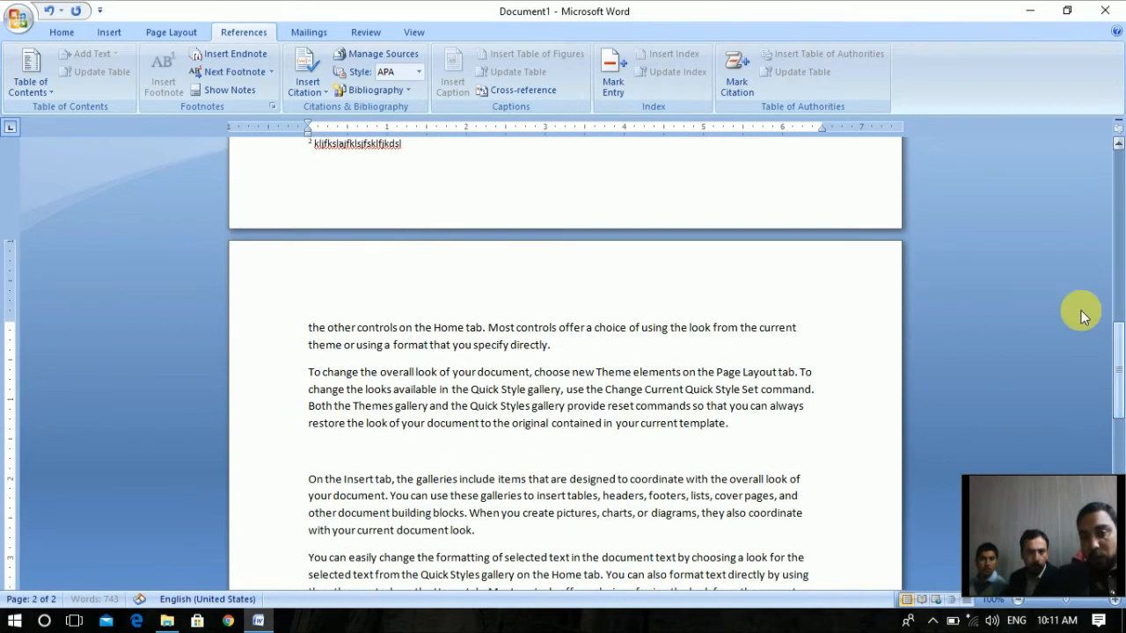
pyautogui.click(717, 335)
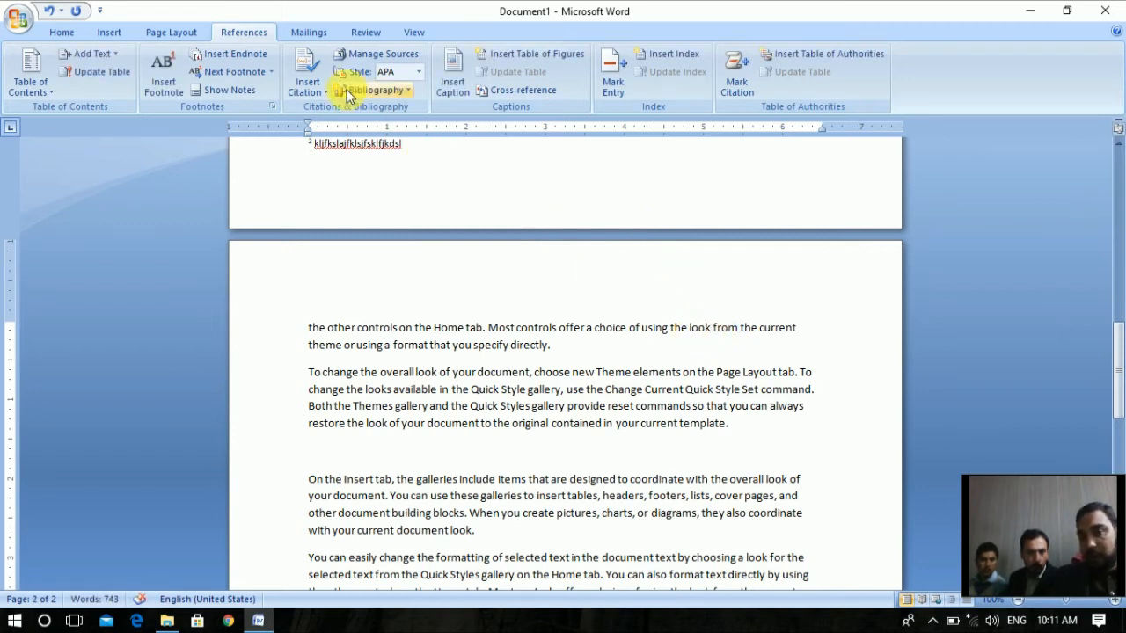
pyautogui.click(253, 53)
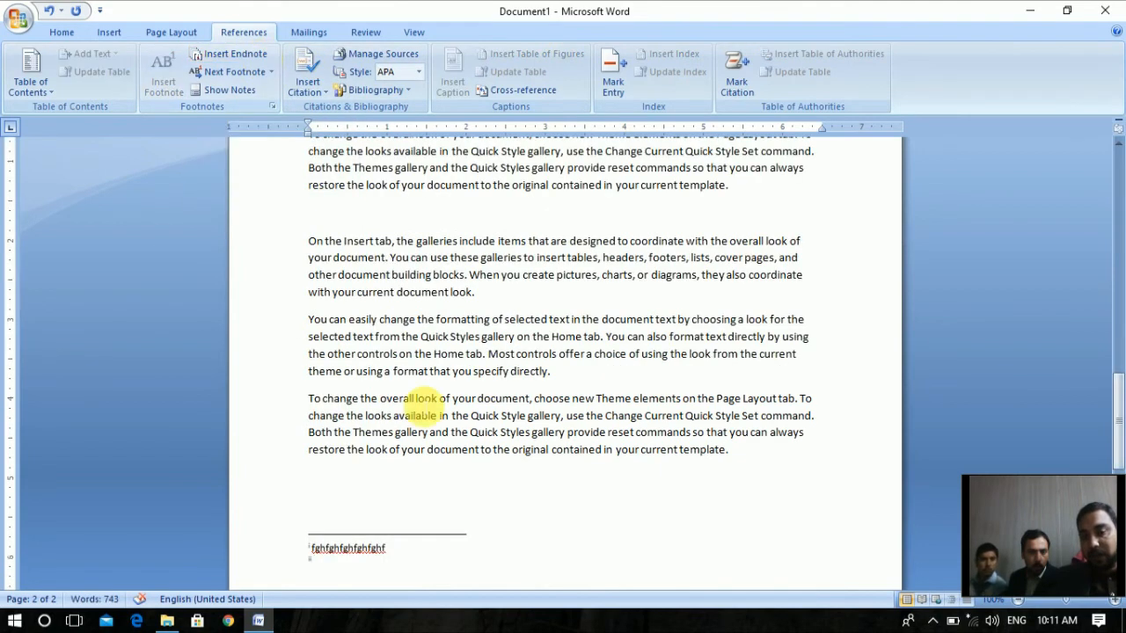
pyautogui.write('degfdfgdfgdfgd')
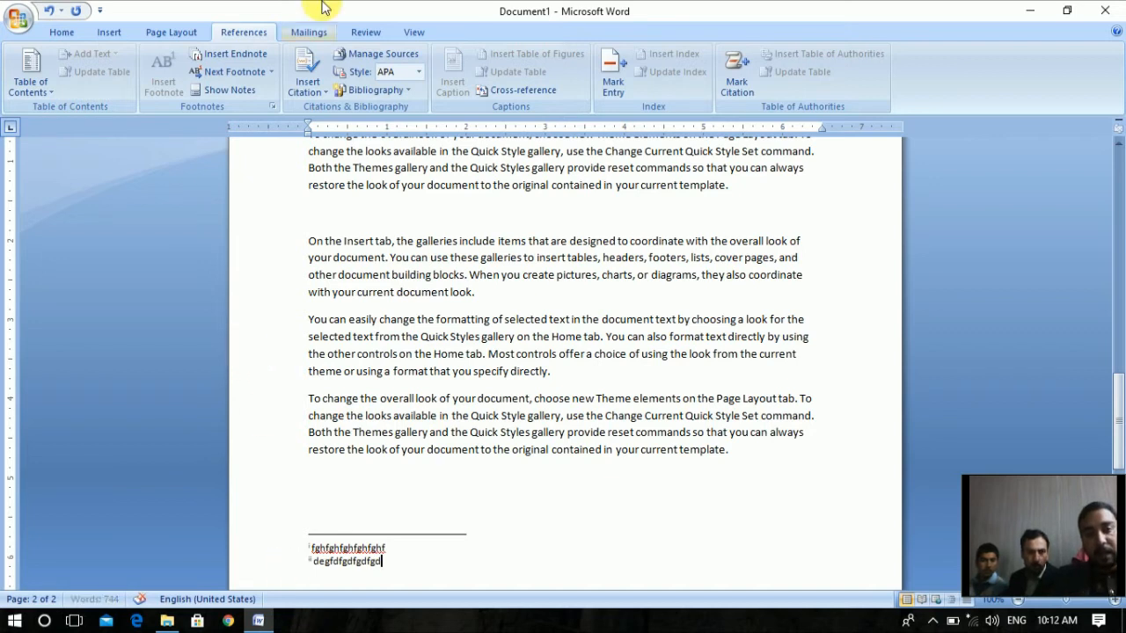
# Go to the previous footnote reference after "Theme elements" in the third paragraph and preview its note text.
pyautogui.click(270, 73)
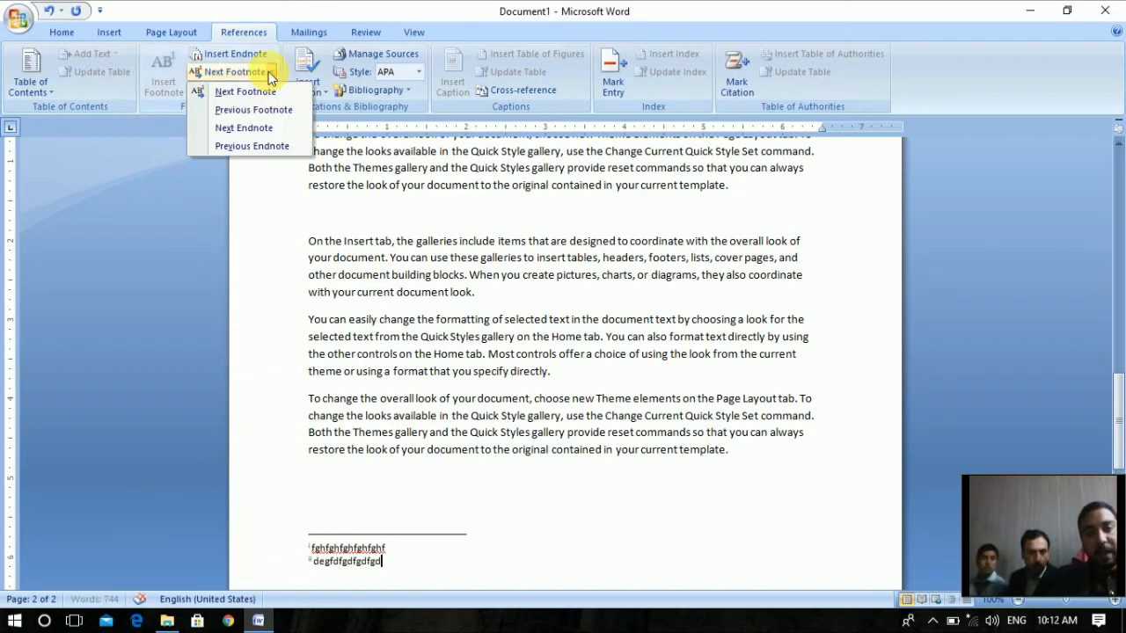
pyautogui.click(240, 111)
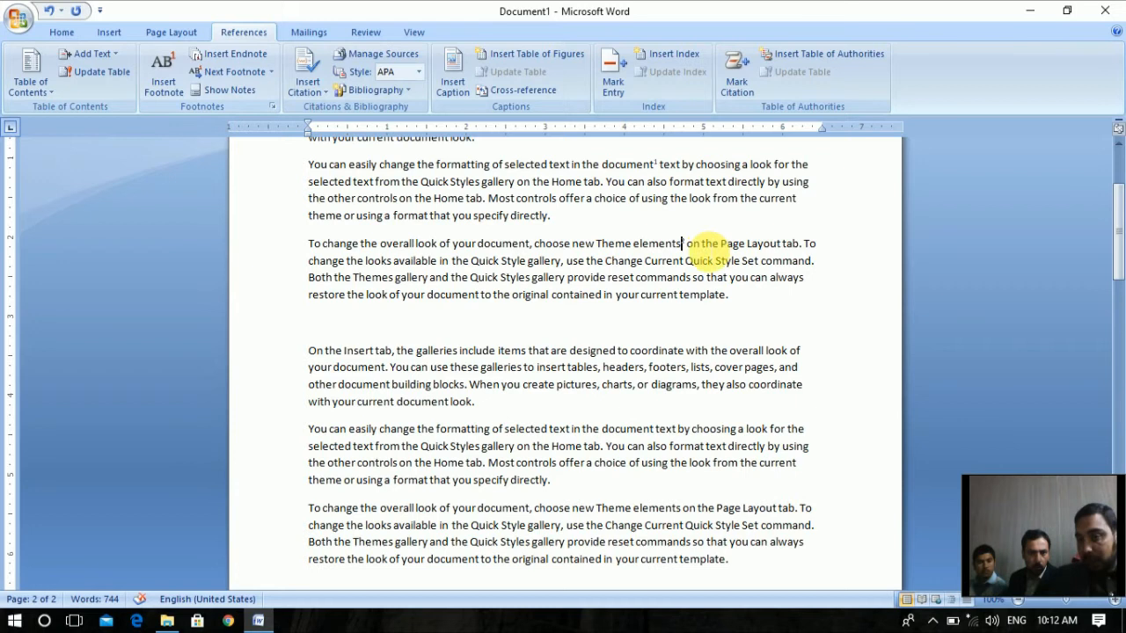
pyautogui.moveTo(683, 245)
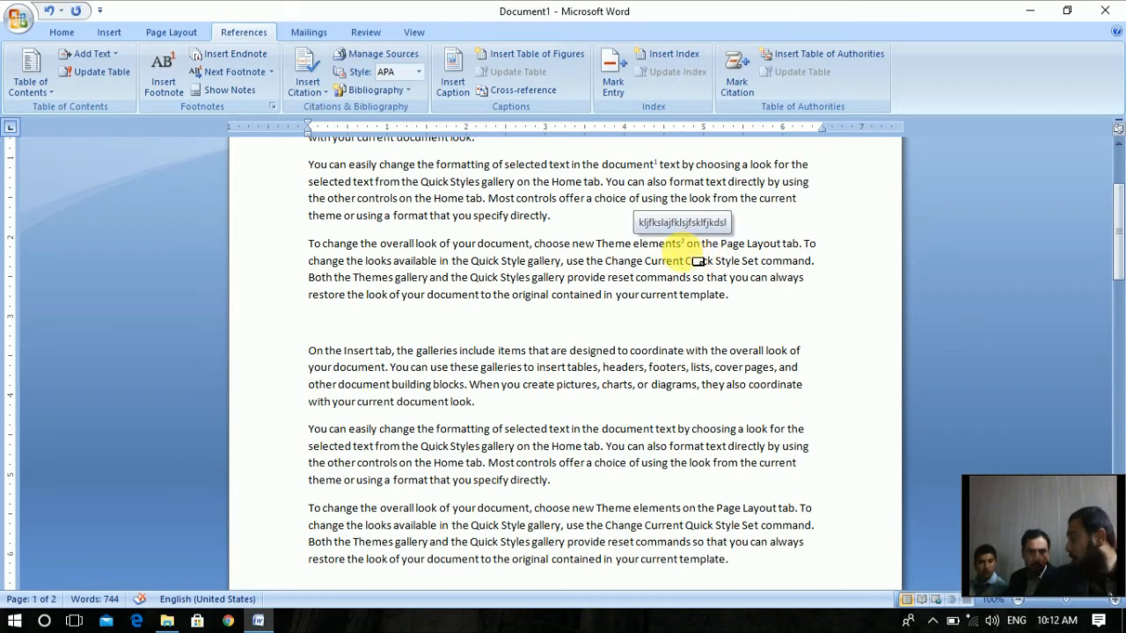
pyautogui.doubleClick(271, 74)
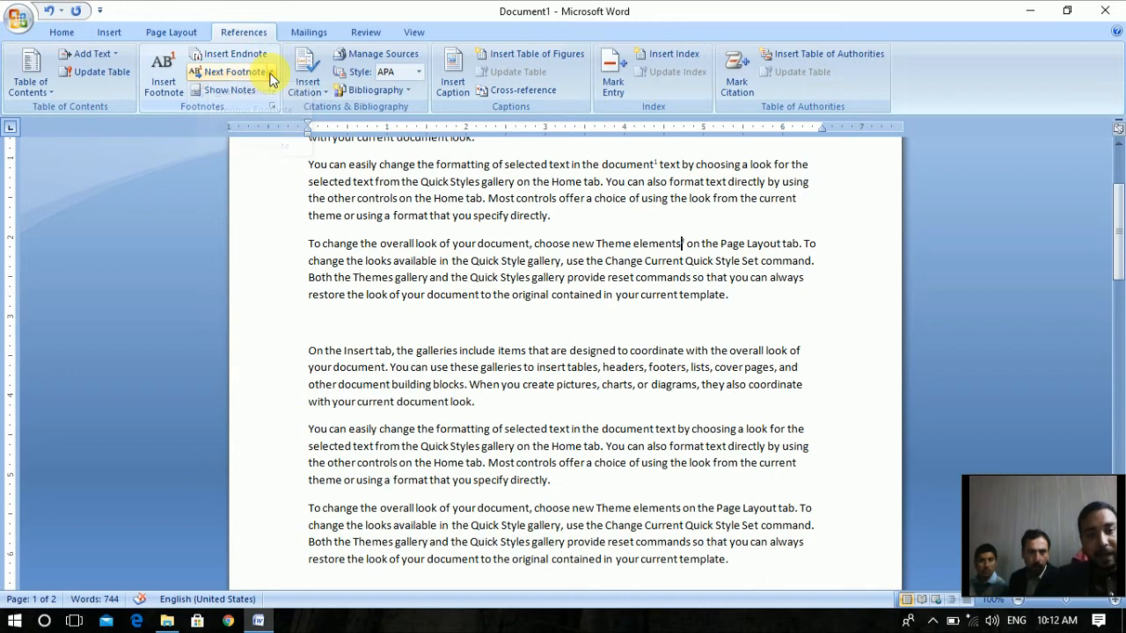
pyautogui.click(270, 74)
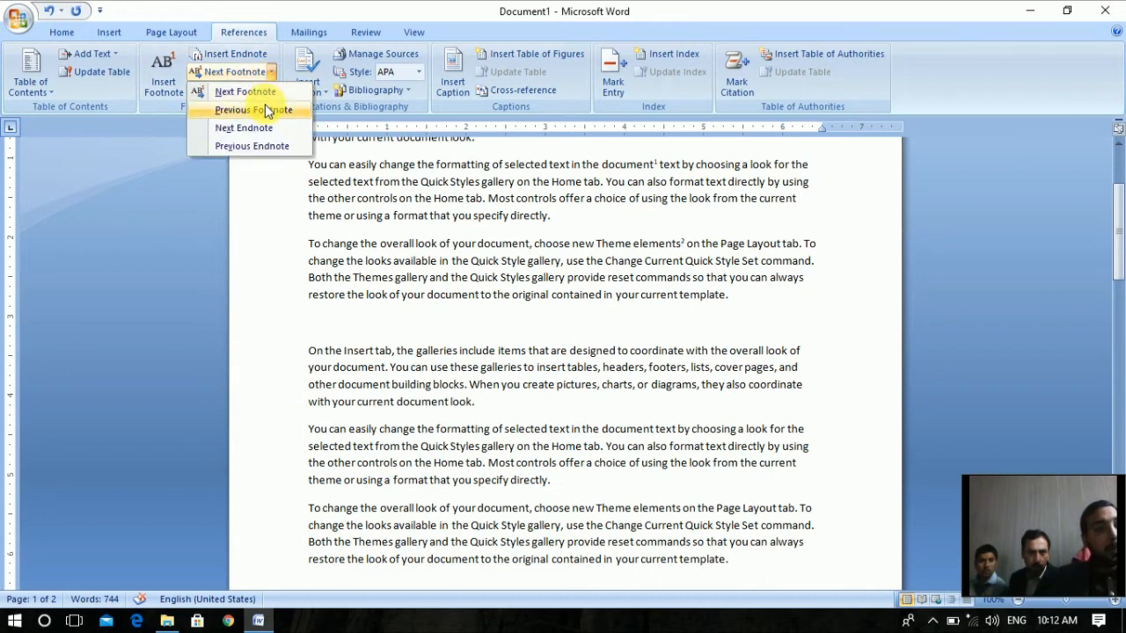
pyautogui.click(267, 110)
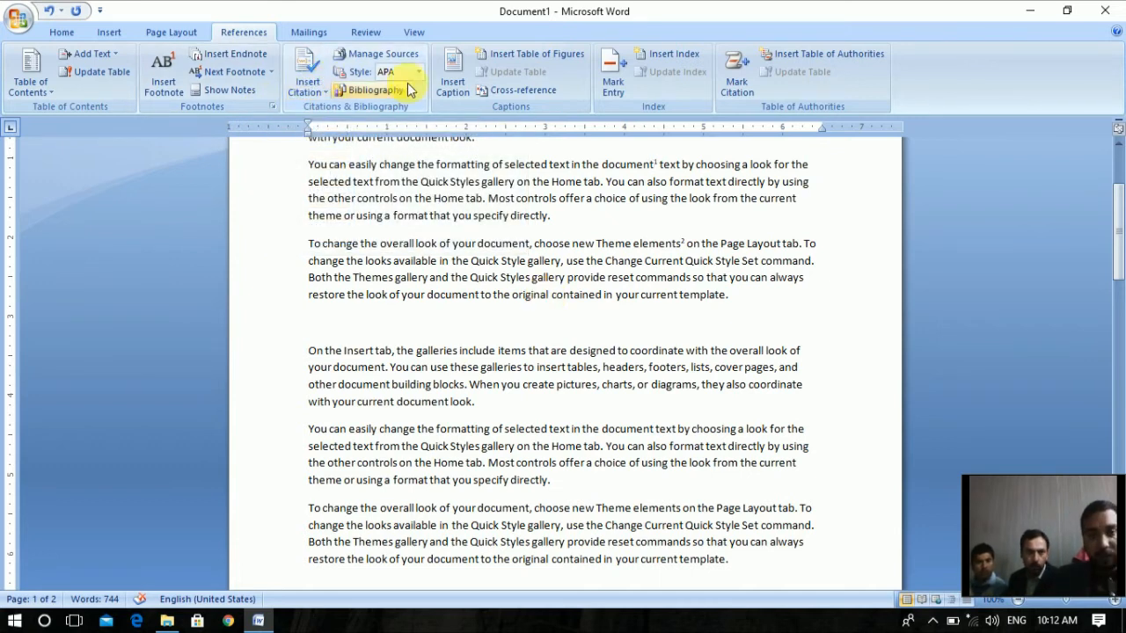
# Go to the next endnote reference and show the document's endnote area.
pyautogui.click(246, 77)
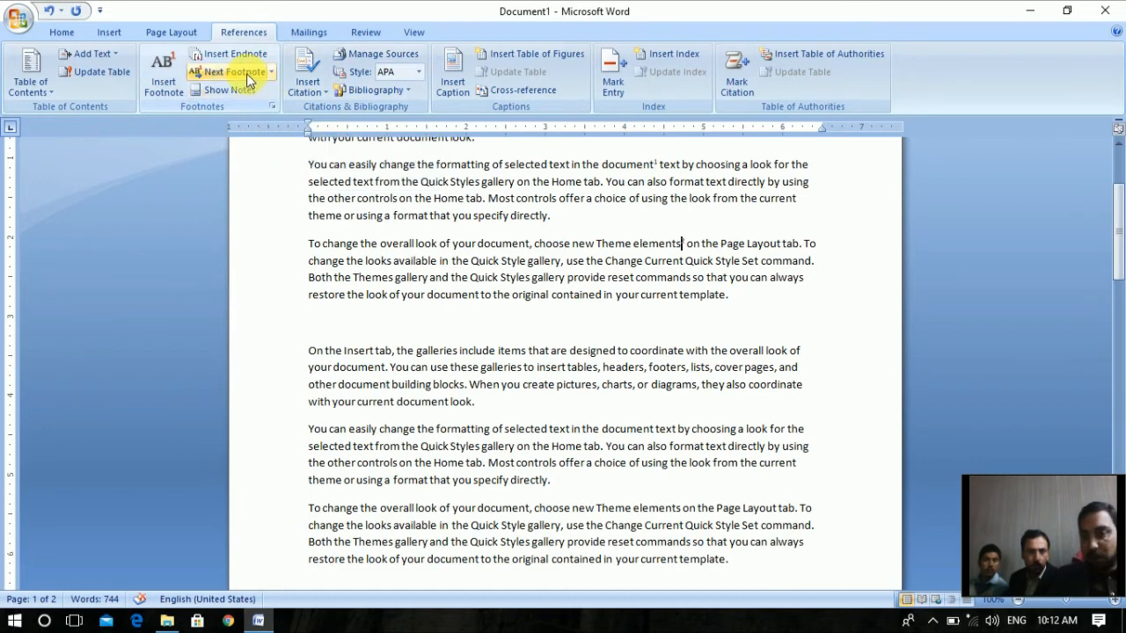
pyautogui.click(272, 72)
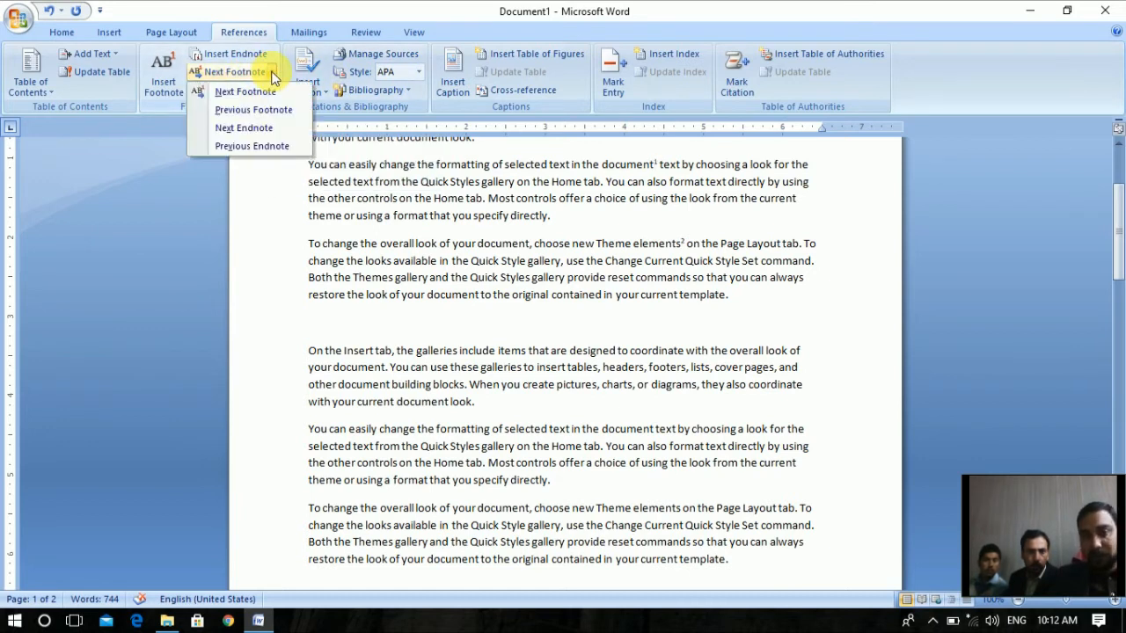
pyautogui.click(270, 130)
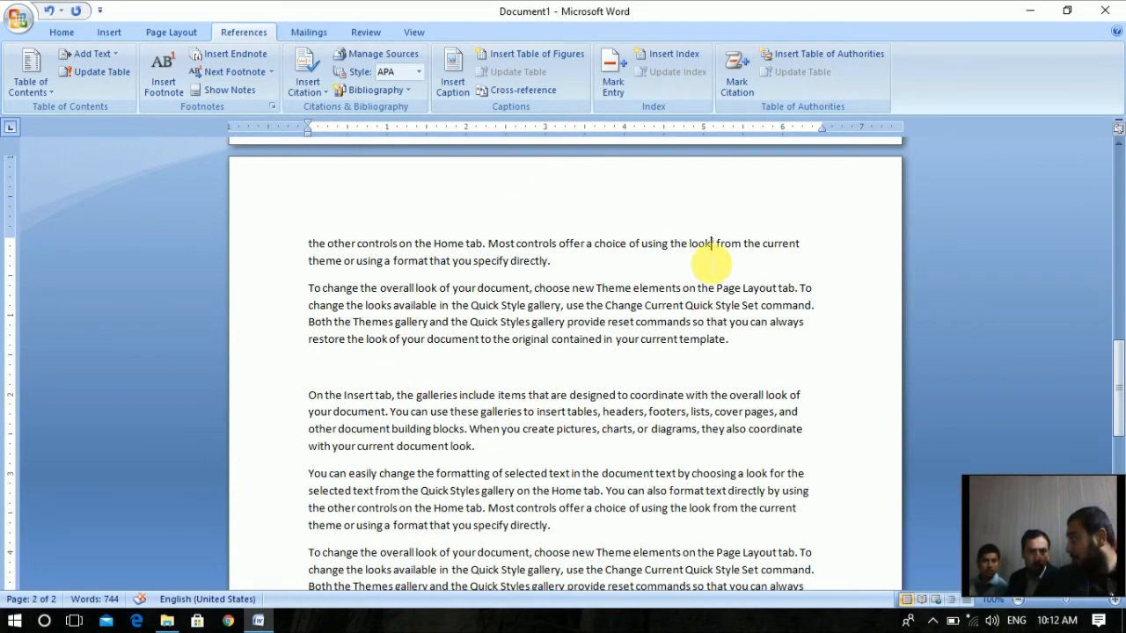
pyautogui.click(242, 101)
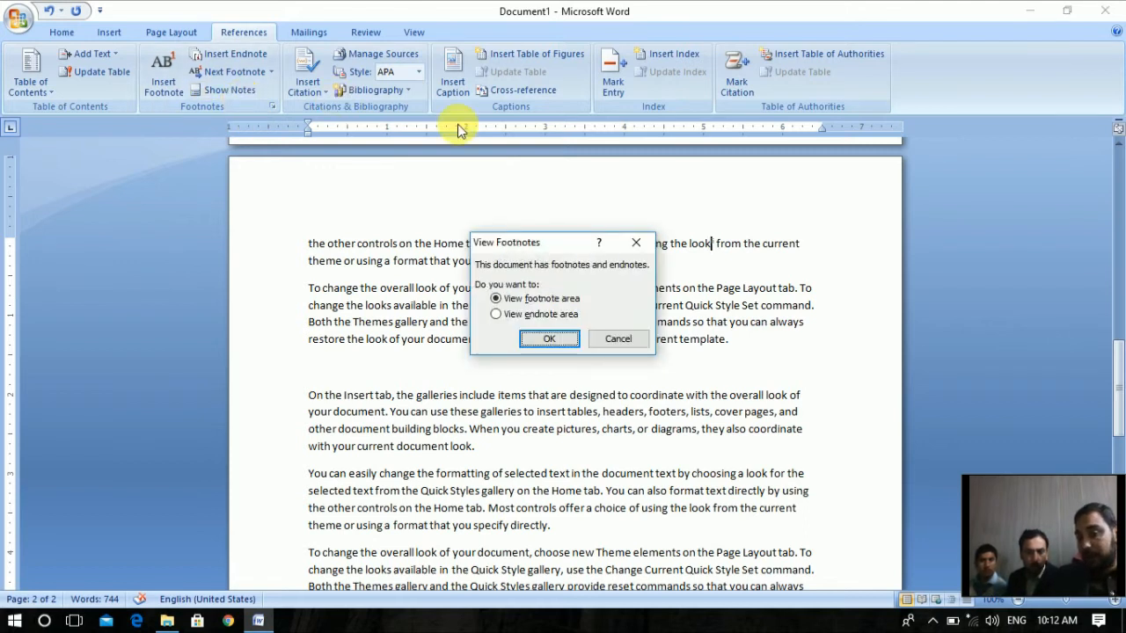
pyautogui.doubleClick(543, 318)
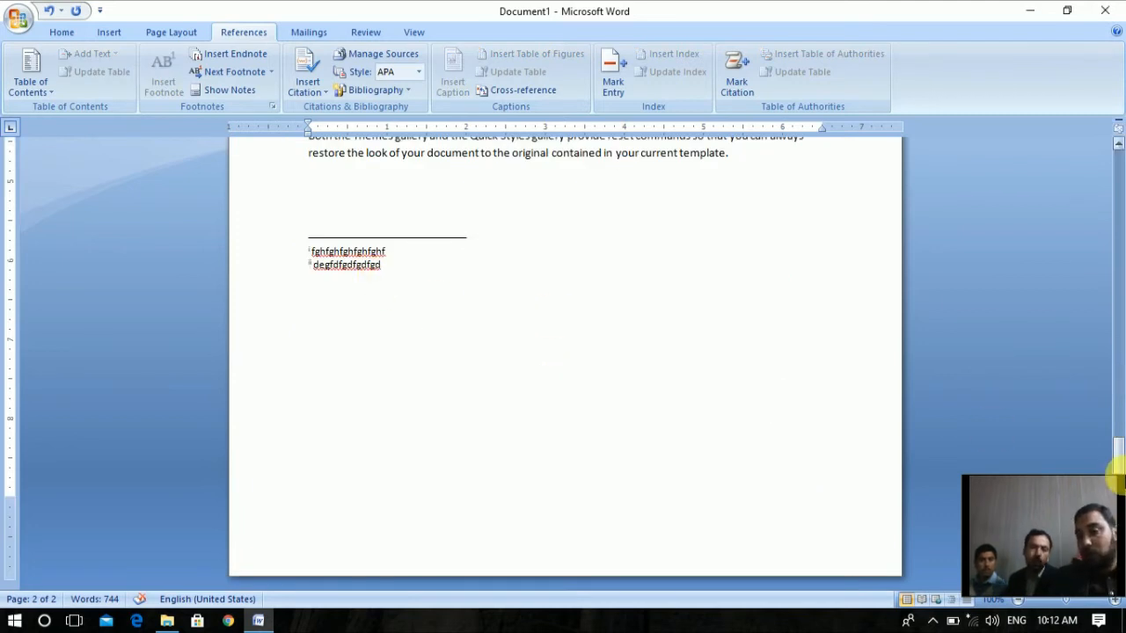
# Delete the endnote reference after "look" in the first line of page 2, keeping the word "look" intact.
pyautogui.moveTo(1119, 465); pyautogui.dragTo(1103, 376)
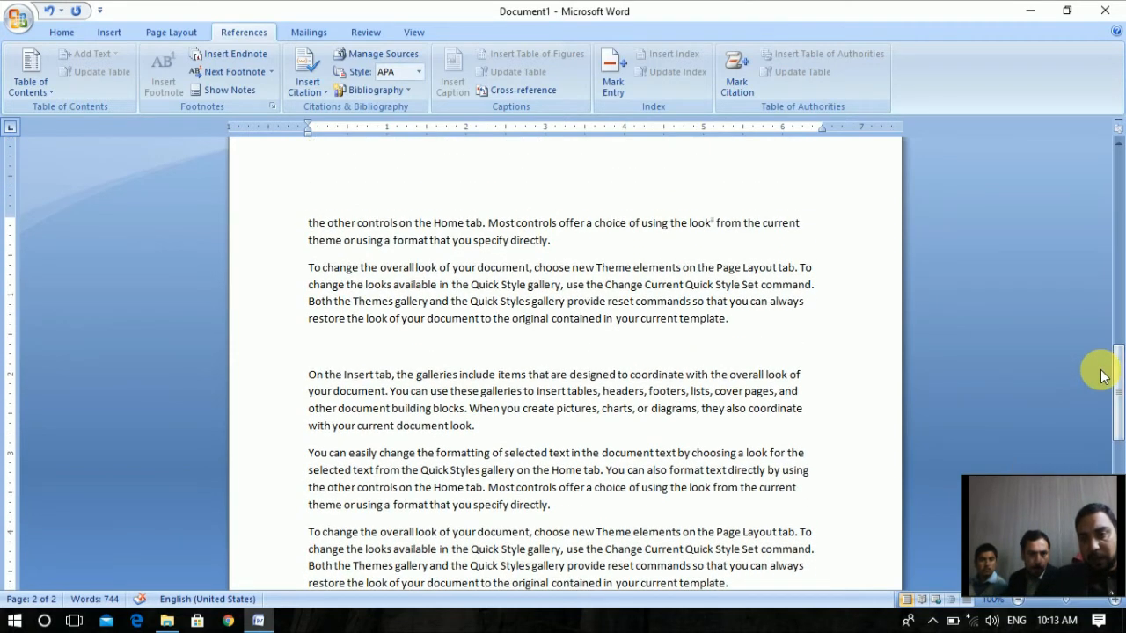
pyautogui.click(717, 224)
pyautogui.press('BackSpace')
pyautogui.press('BackSpace')
pyautogui.press('BackSpace')
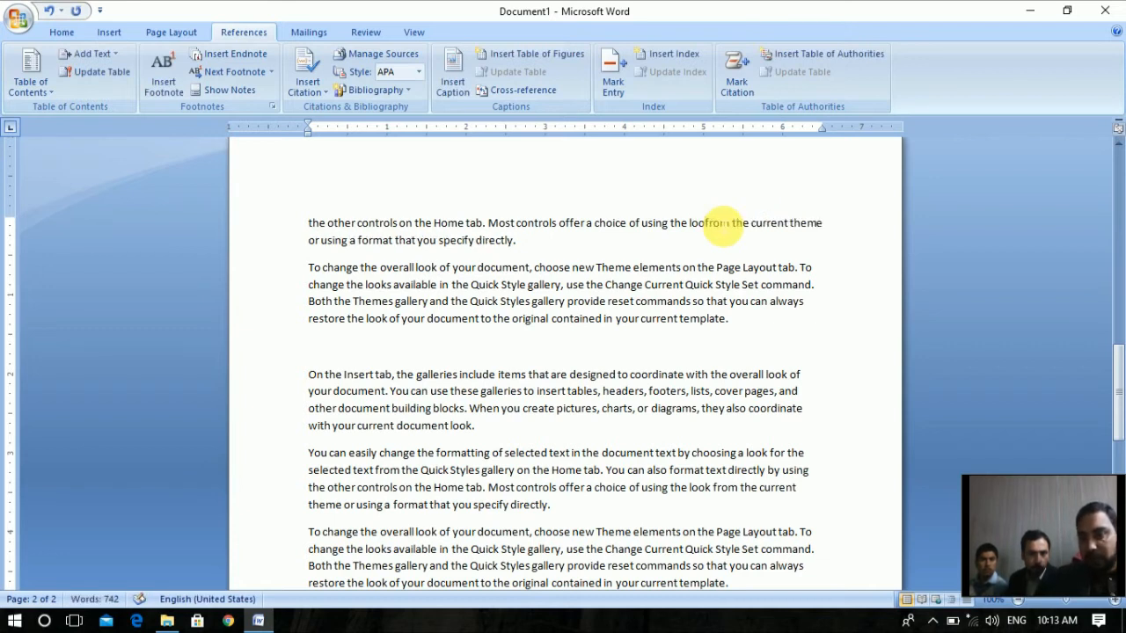
pyautogui.write('k')
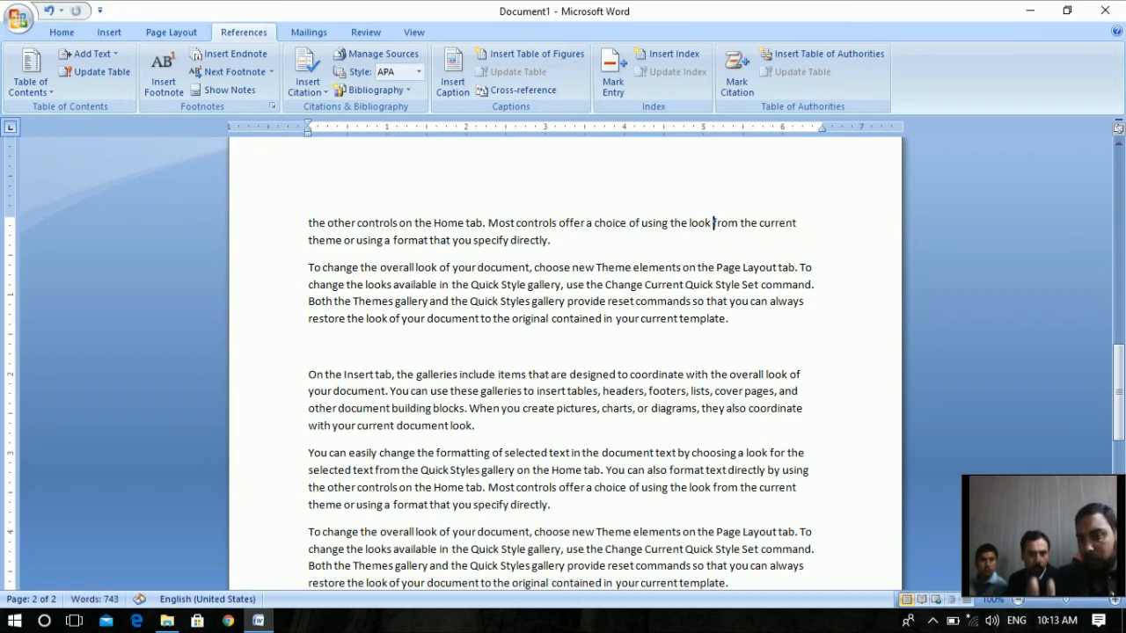
pyautogui.moveTo(1123, 369); pyautogui.dragTo(1124, 433)
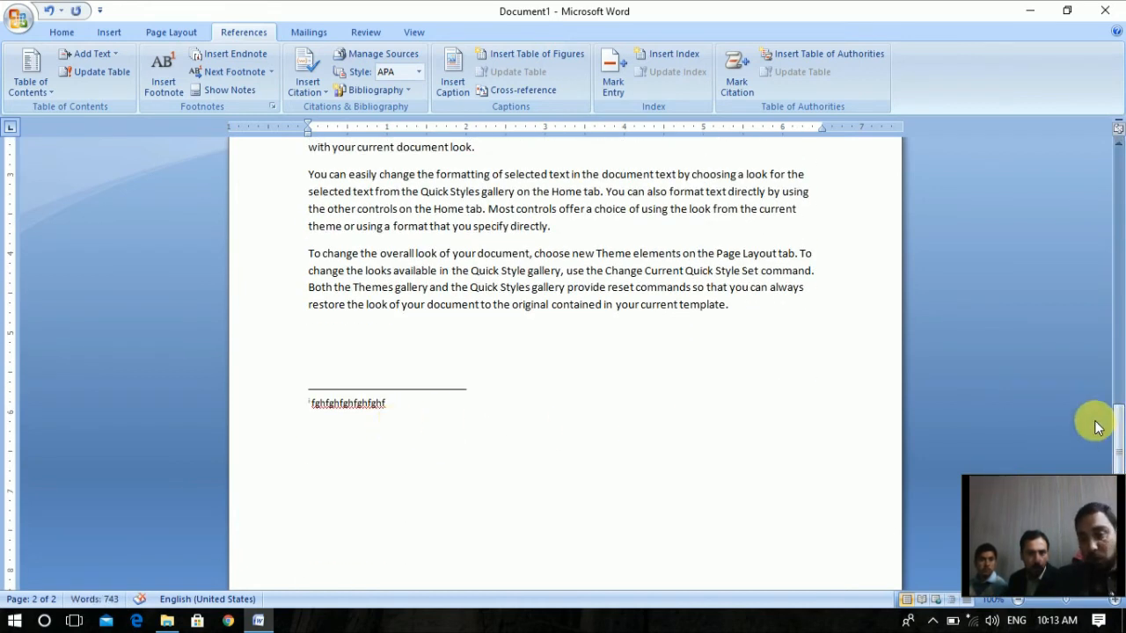
# Delete the remaining endnote reference after "designed" in the document's first paragraph.
pyautogui.moveTo(1118, 455); pyautogui.dragTo(1119, 145)
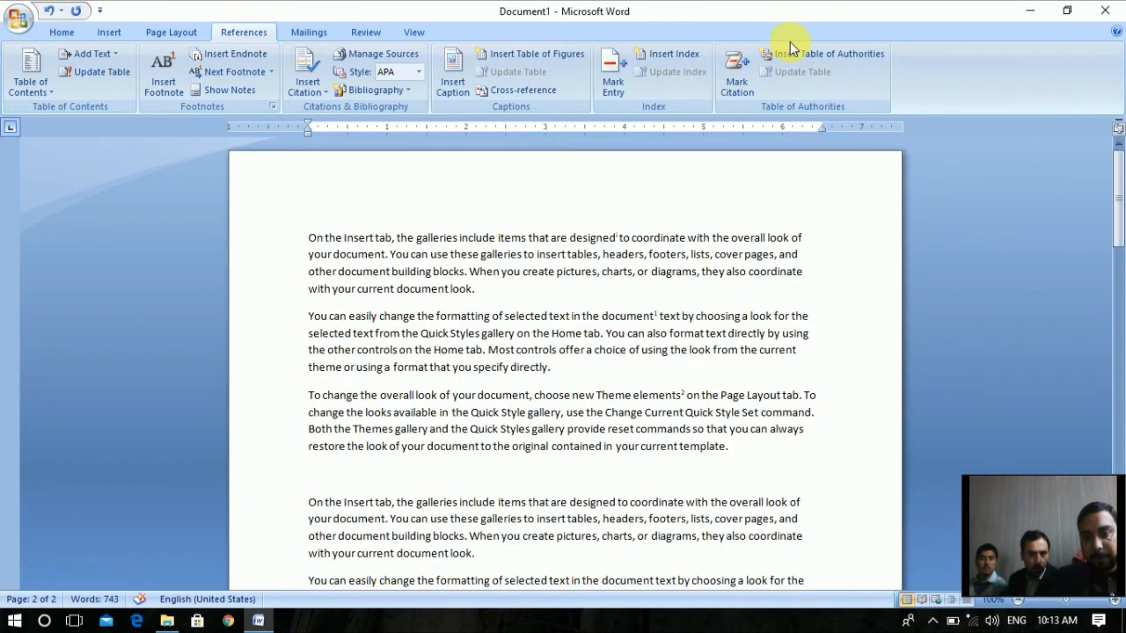
pyautogui.click(622, 240)
pyautogui.press('BackSpace')
pyautogui.press('BackSpace')
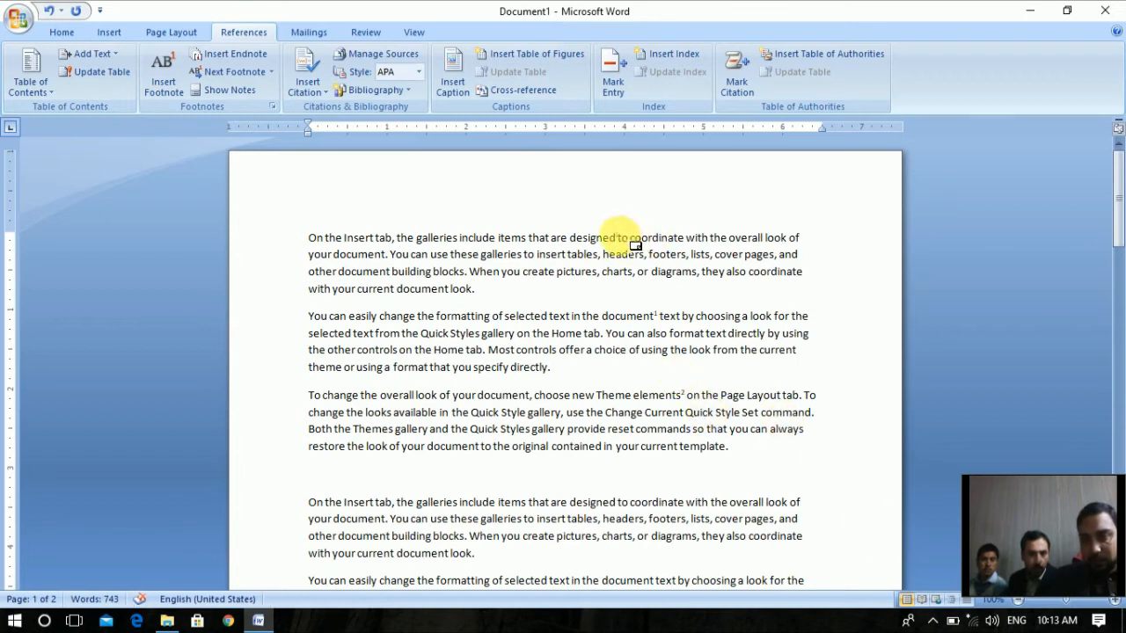
pyautogui.press('Delete')
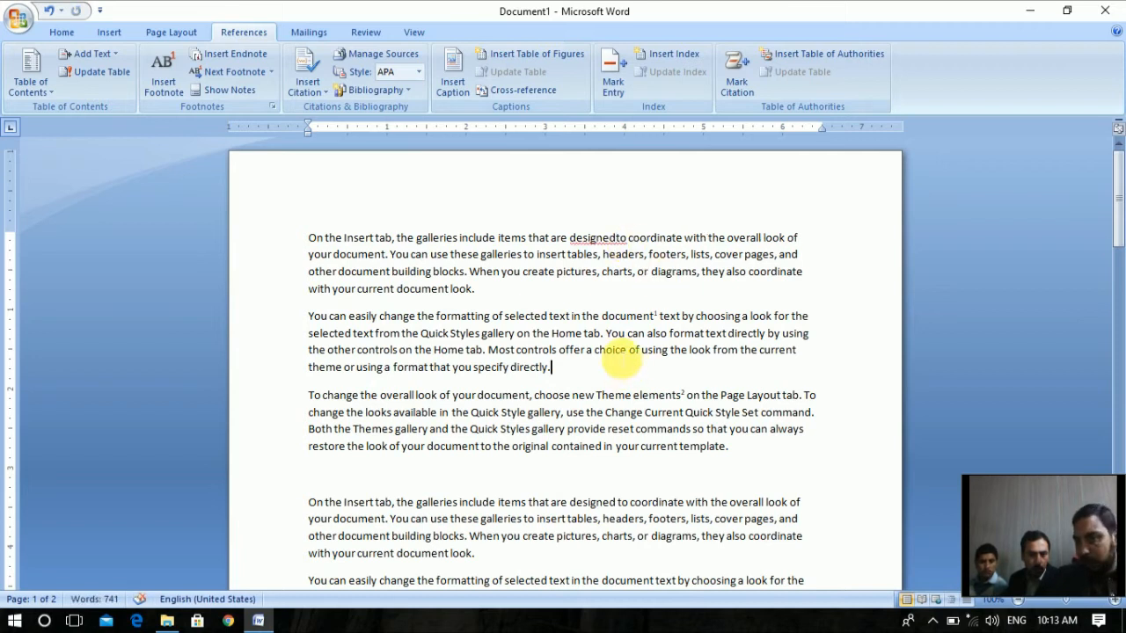
# Delete the footnote references after "document" in the second paragraph and after "Theme elements" in the third.
pyautogui.moveTo(668, 317)
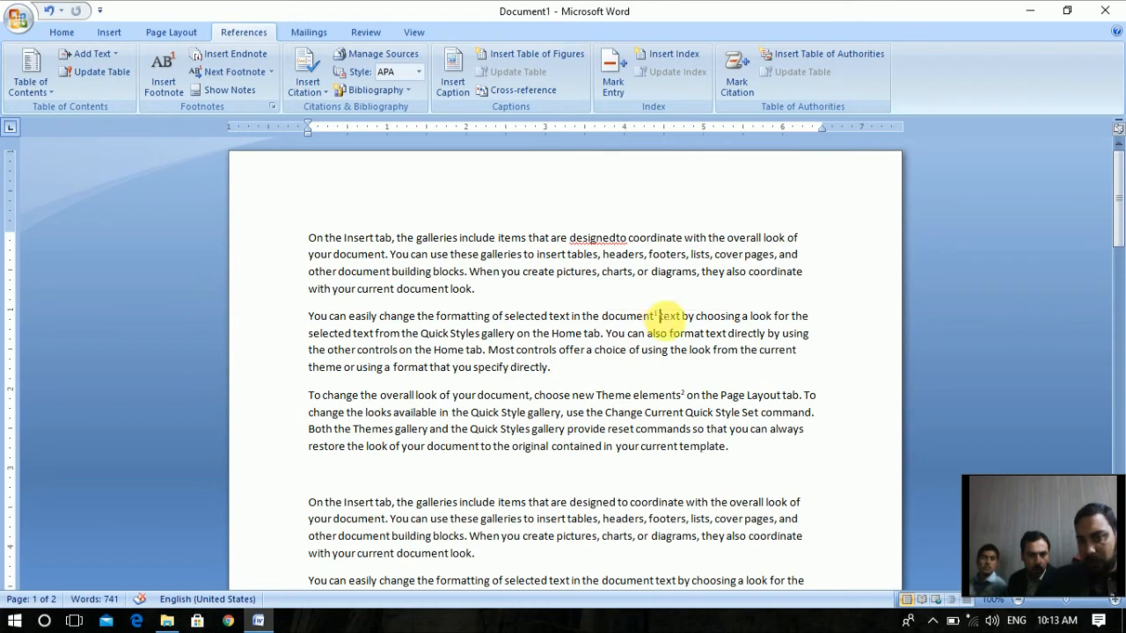
pyautogui.click(658, 316)
pyautogui.press('Delete')
pyautogui.press('Delete')
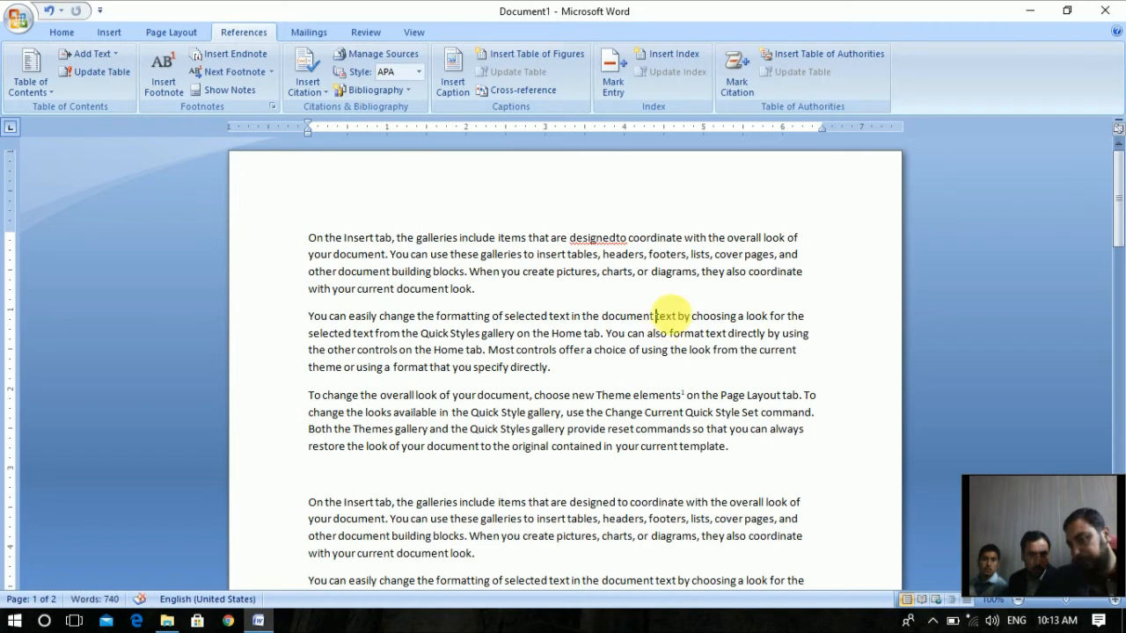
pyautogui.moveTo(1122, 234)
pyautogui.mouseDown()
pyautogui.moveTo(1119, 380)
pyautogui.moveTo(1120, 249)
pyautogui.mouseUp()
pyautogui.click(684, 326)
pyautogui.press('BackSpace')
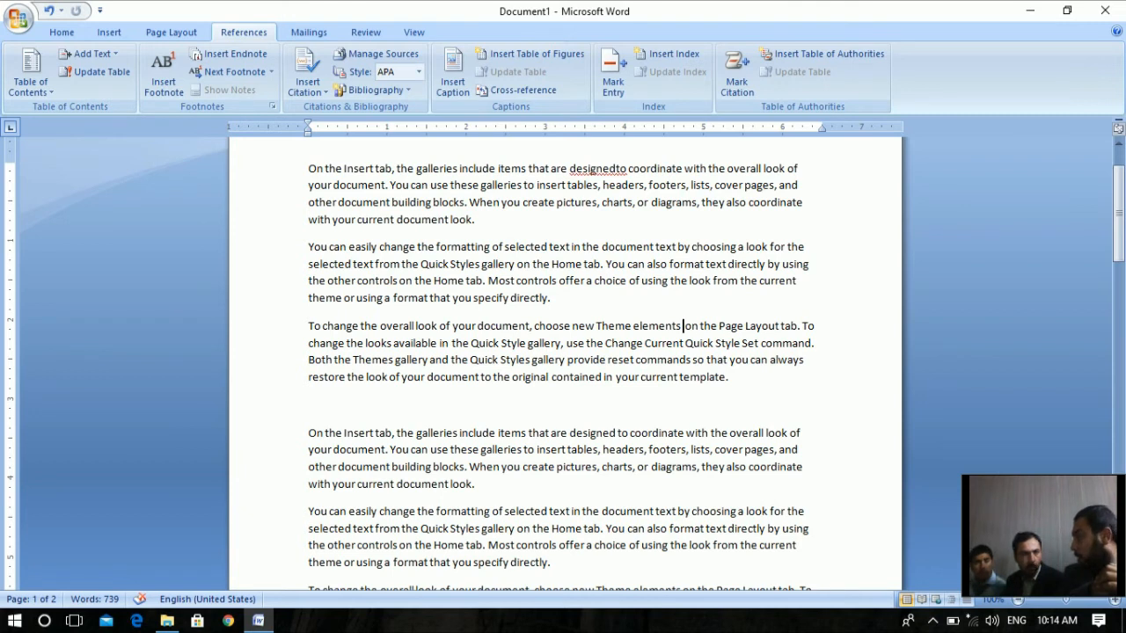
# Preview formats from the Numbering Library on the third paragraph without applying one, and return to the reference tools.
pyautogui.click(67, 36)
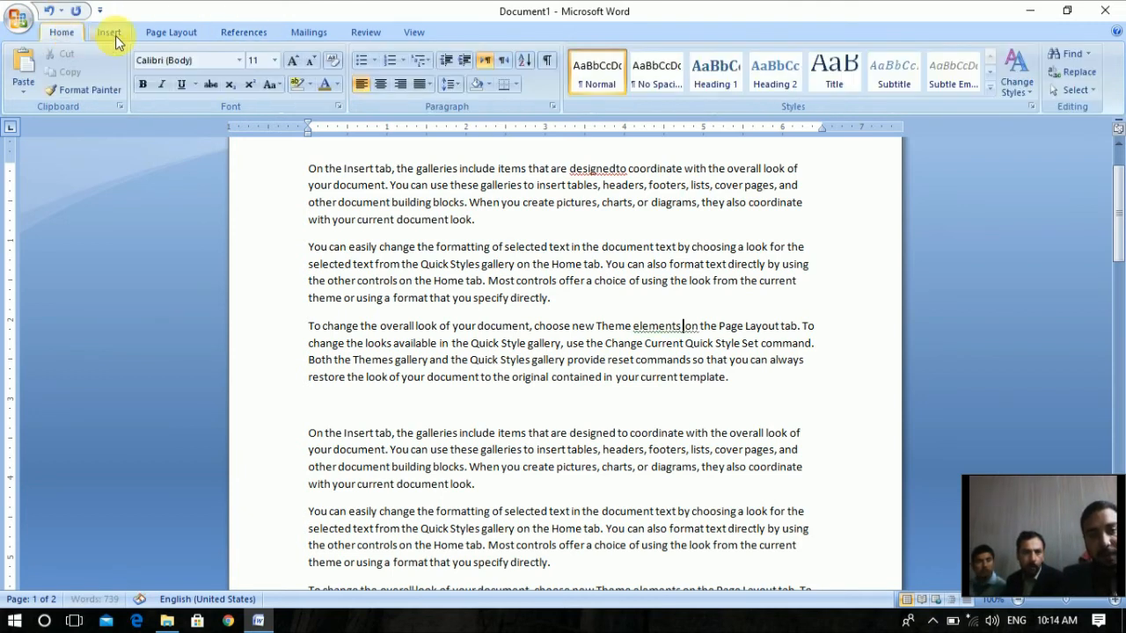
pyautogui.click(402, 62)
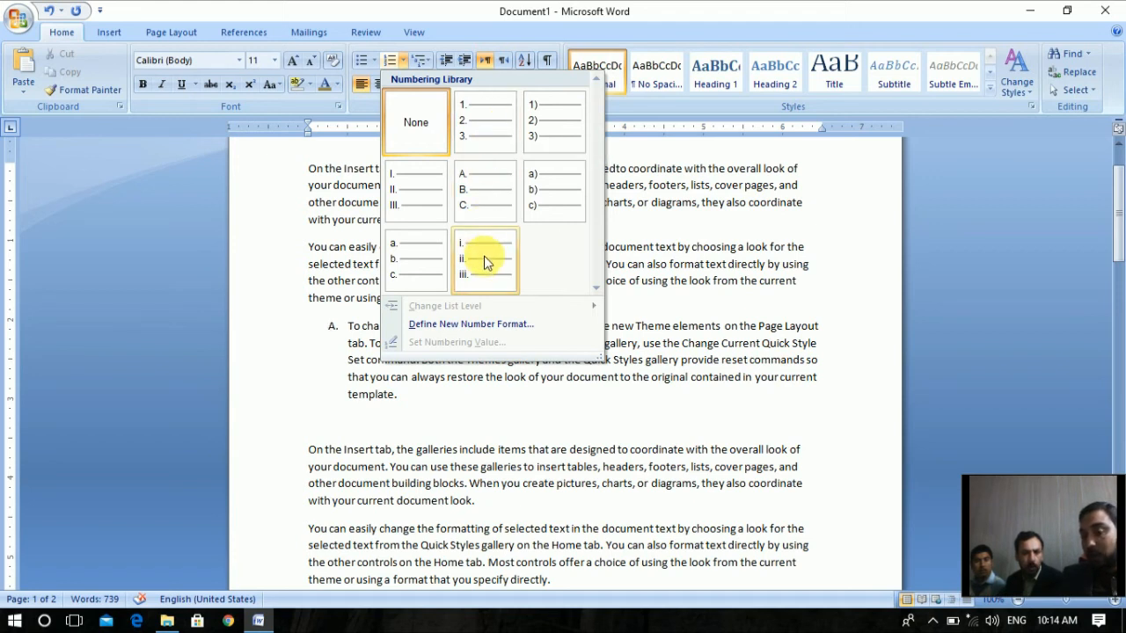
pyautogui.click(660, 263)
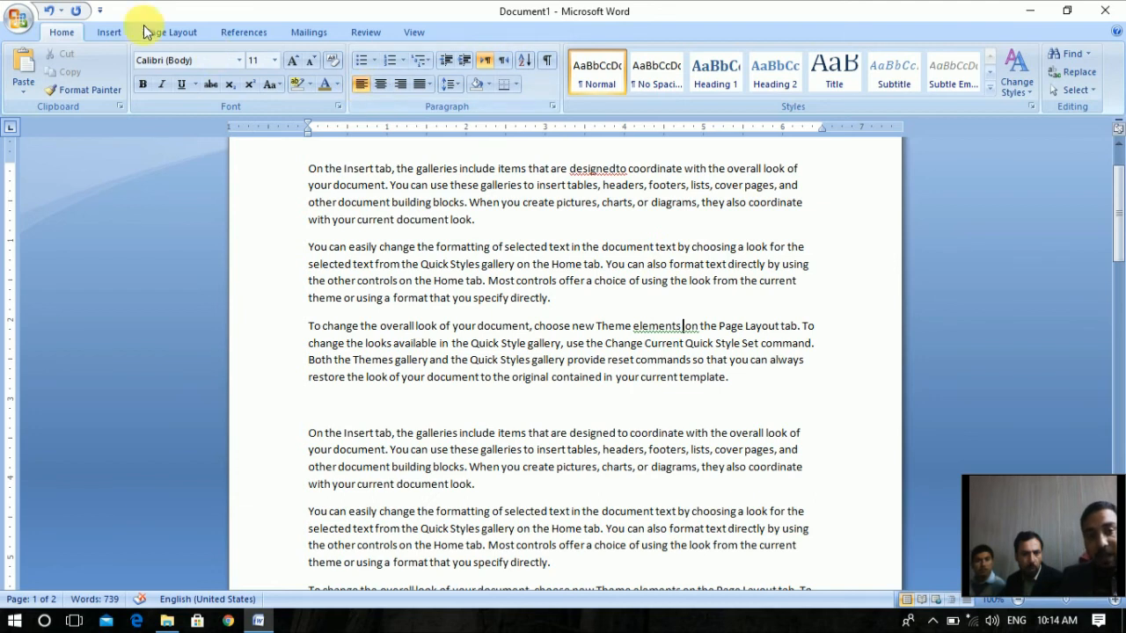
pyautogui.click(113, 32)
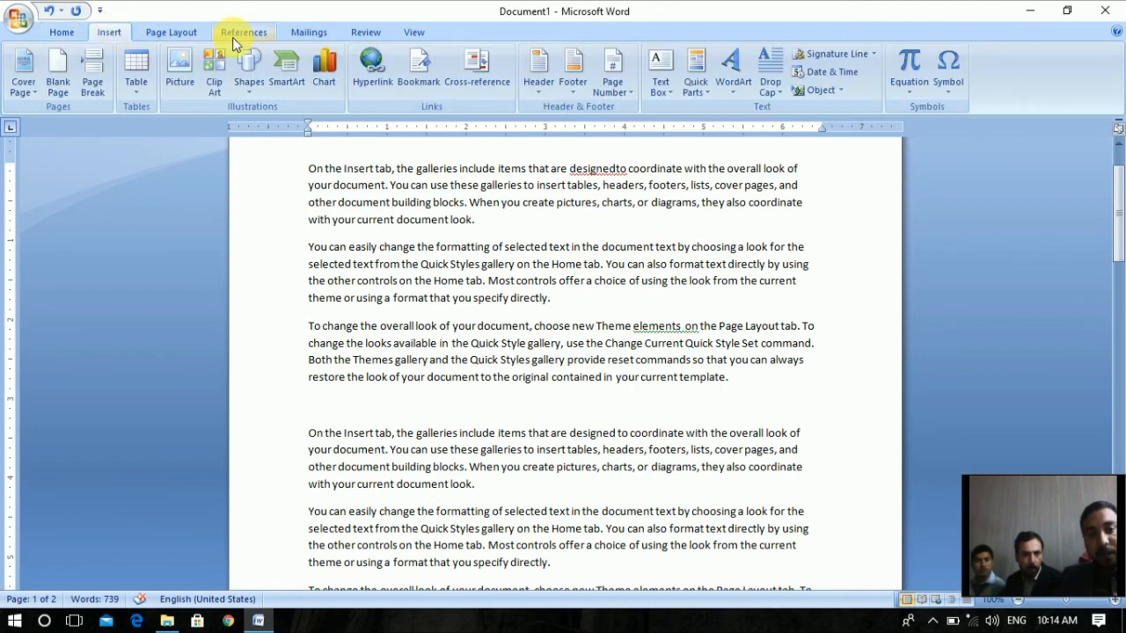
pyautogui.click(232, 37)
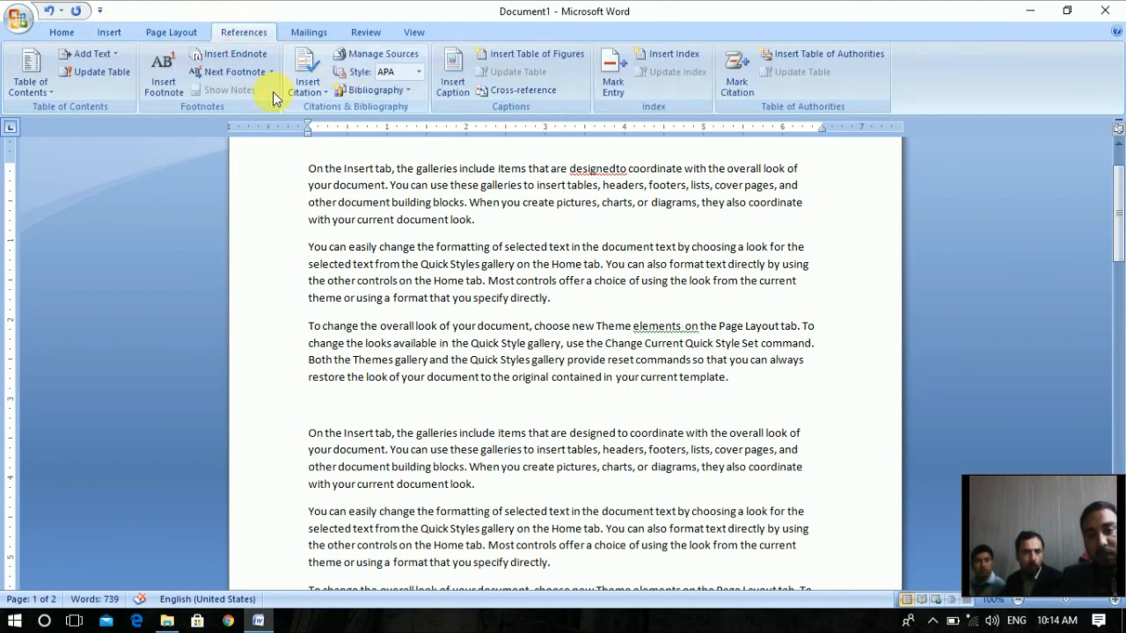